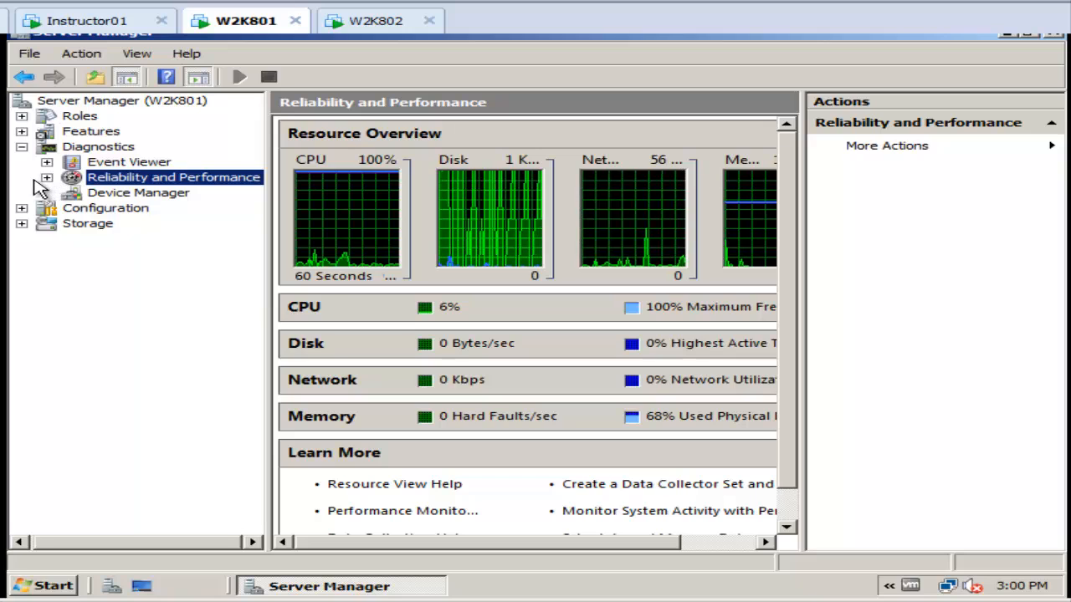
Step: Start creating a new data collector set under the User Defined data collector sets in Reliability and Performance
left_click(47, 179)
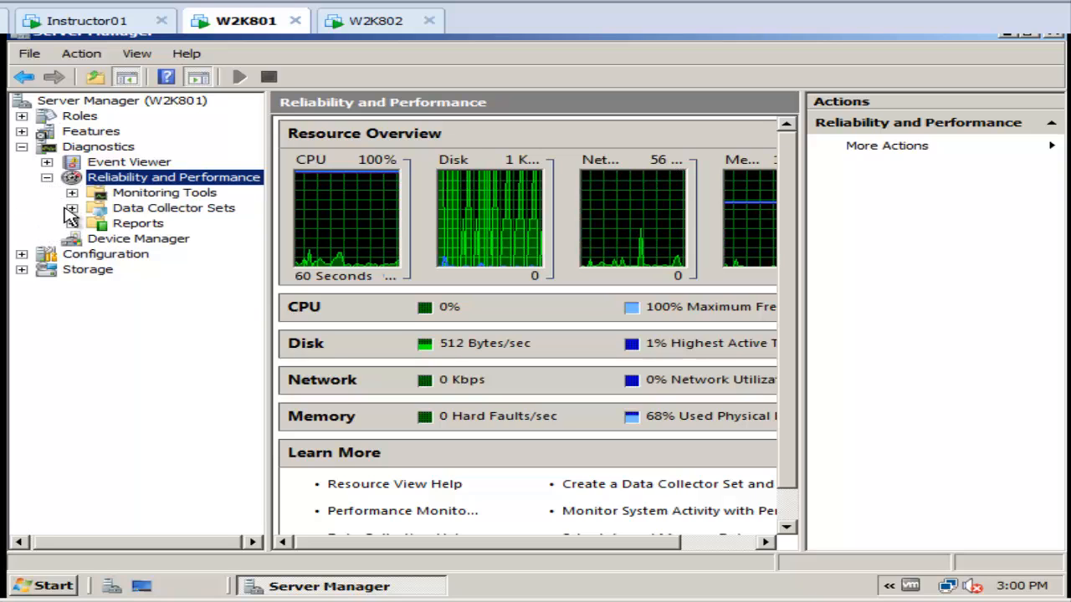
left_click(72, 208)
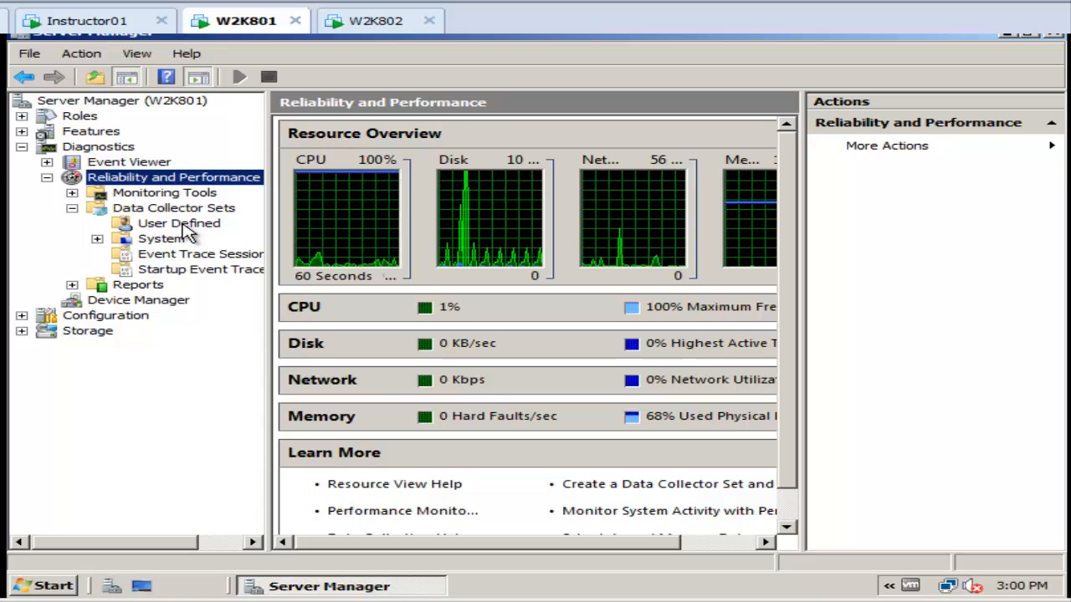
right_click(185, 224)
mouse_move(208, 233)
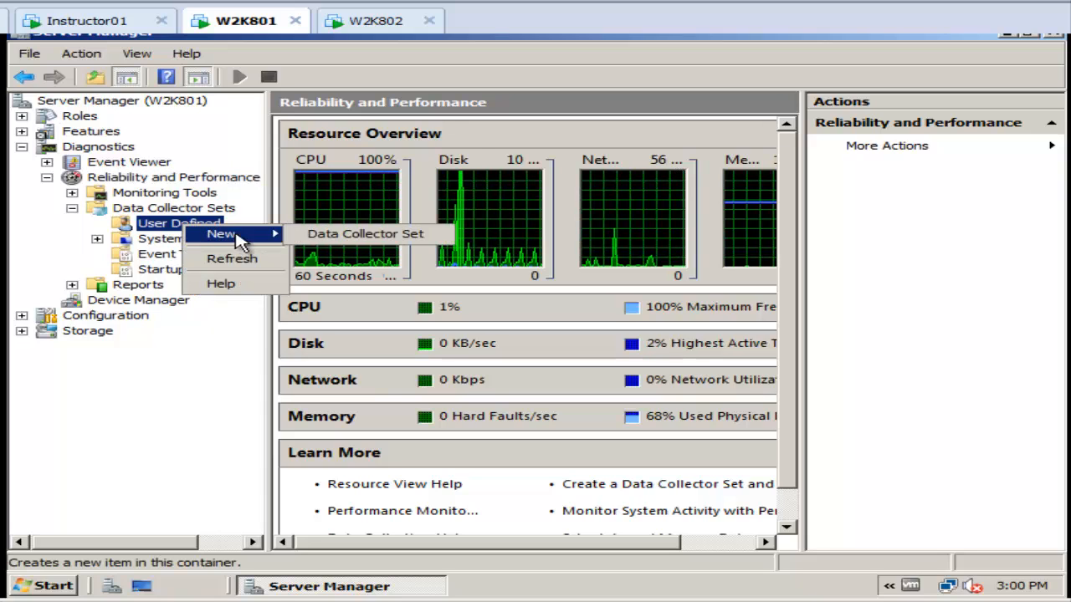
left_click(343, 238)
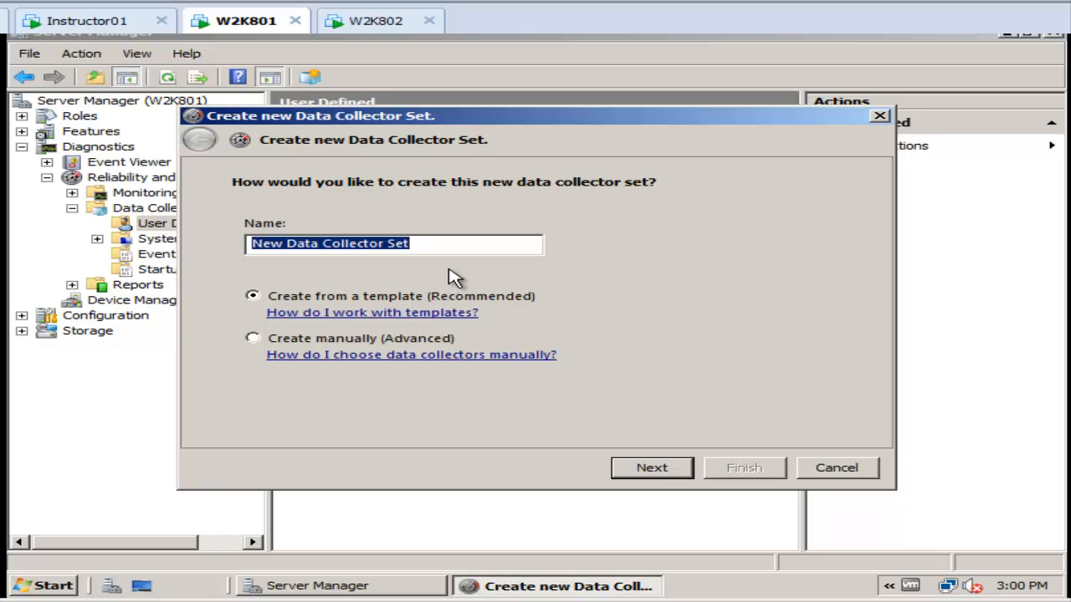
Step: Name the data collector set SQLserverKnowledge and choose to create it manually
type("SQLserverKnowledge")
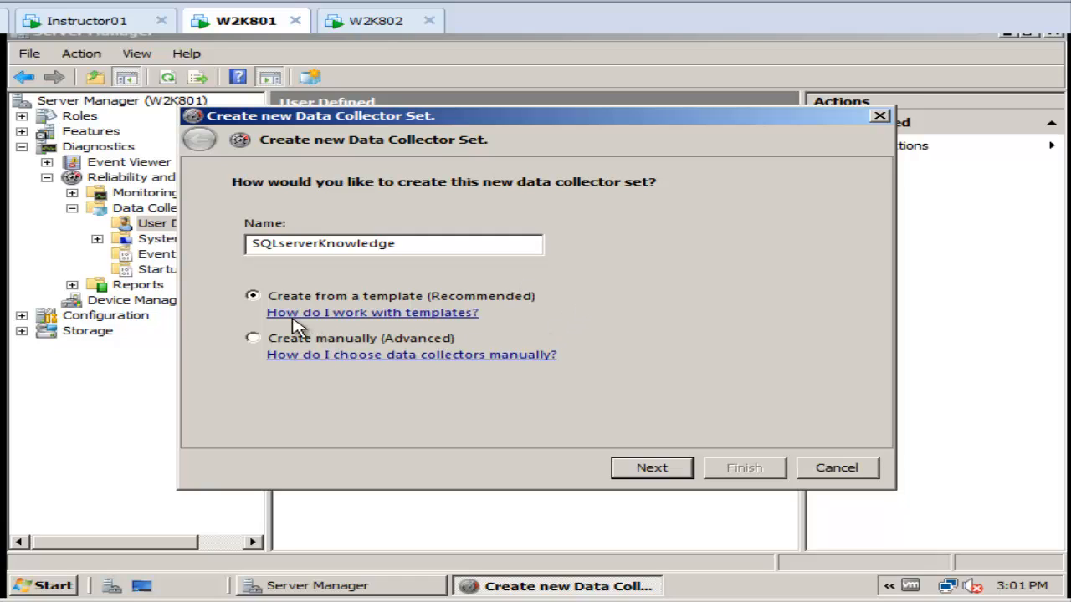
left_click(253, 339)
left_click(654, 469)
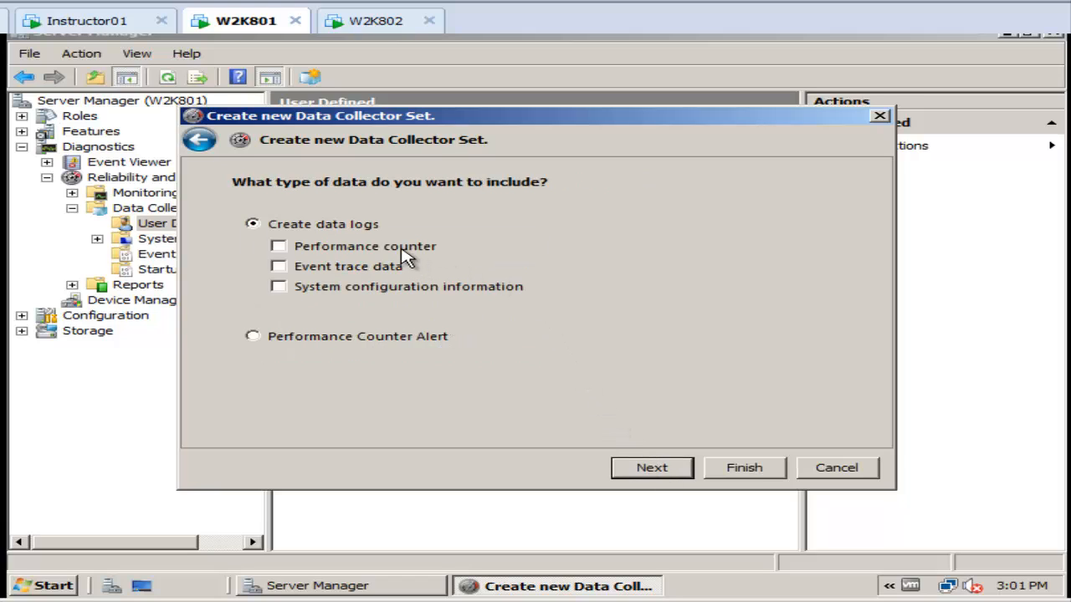
Step: Include performance counter data logs in the set and open the selection of counters to log
left_click(279, 246)
left_click(650, 468)
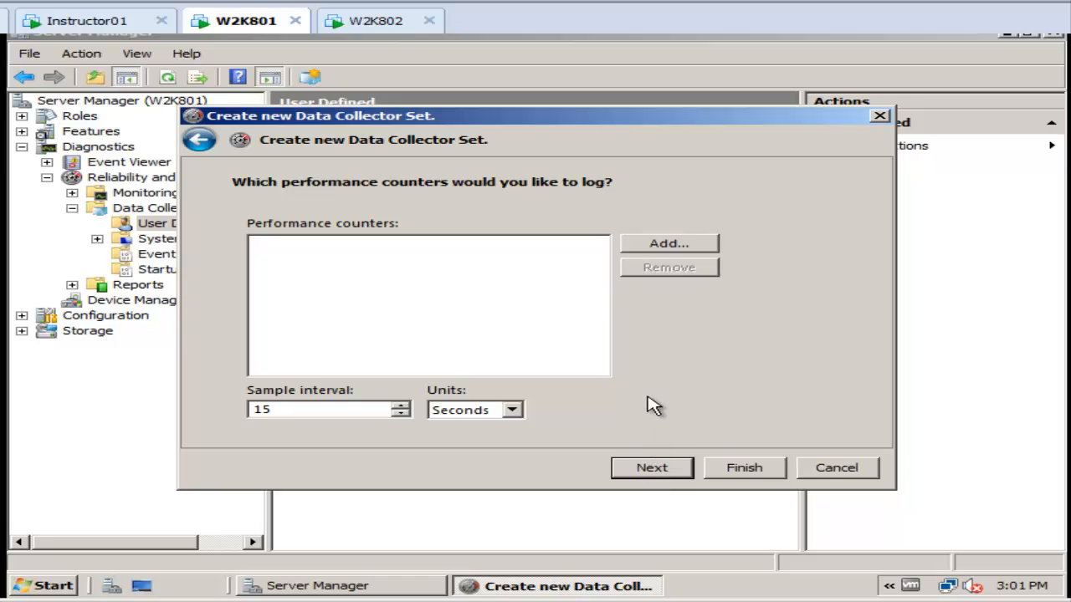
left_click(666, 244)
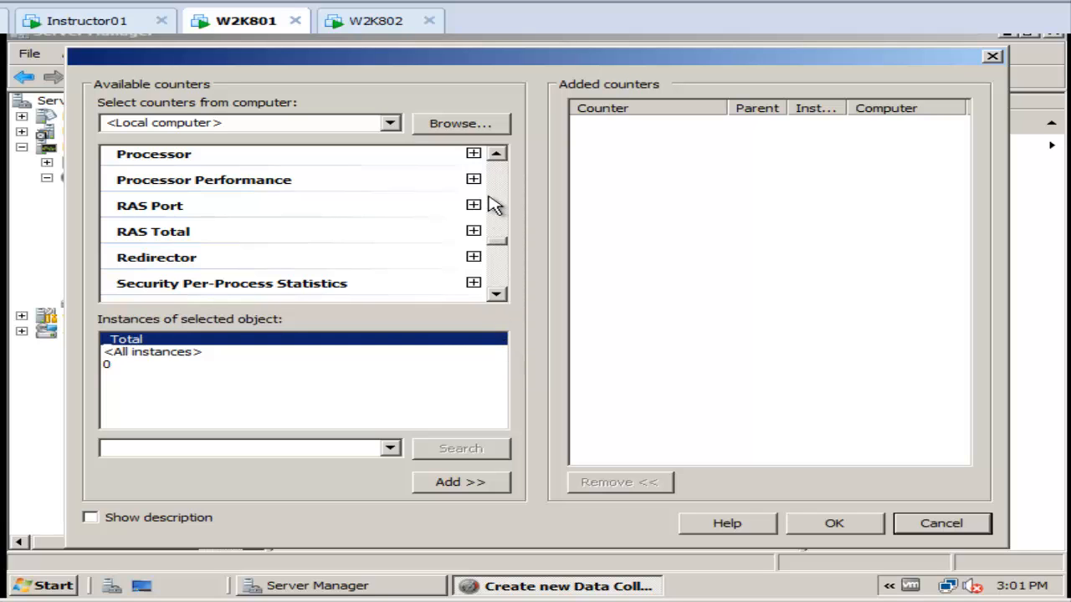
Step: Add the PhysicalDisk counters Disk Read Bytes/sec and Disk Write Bytes/sec from the local computer
left_click(497, 156)
left_click_drag(497, 159, 497, 159)
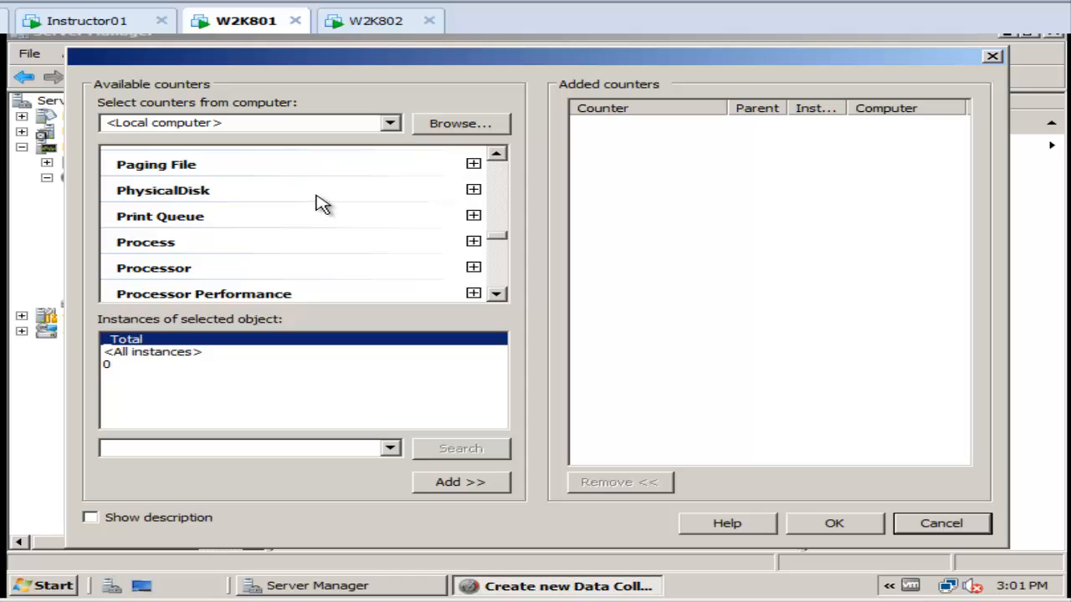
left_click(474, 191)
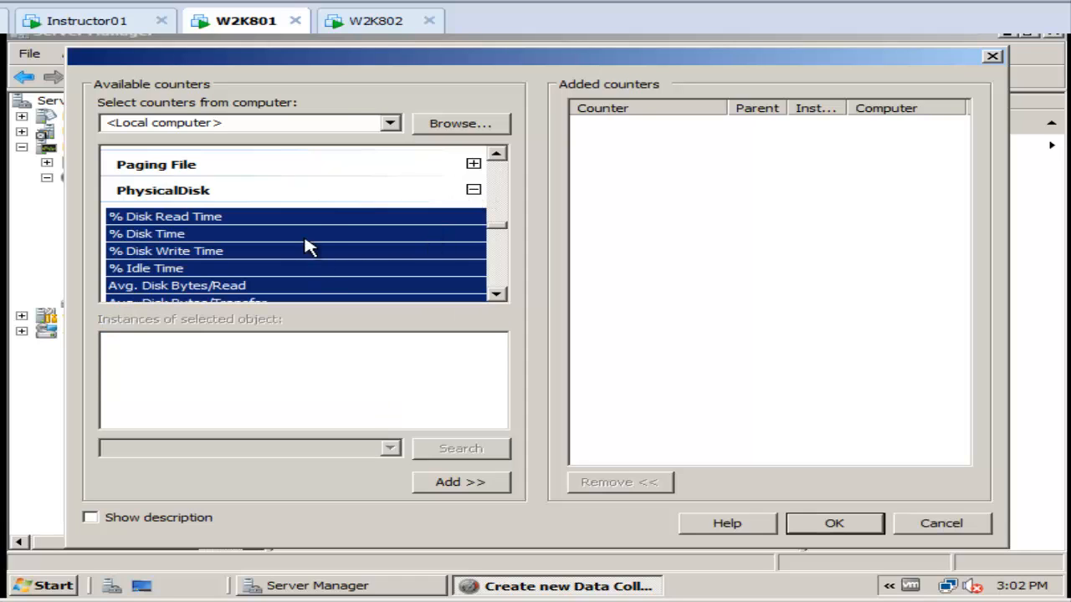
scroll(311, 229, "down", 3)
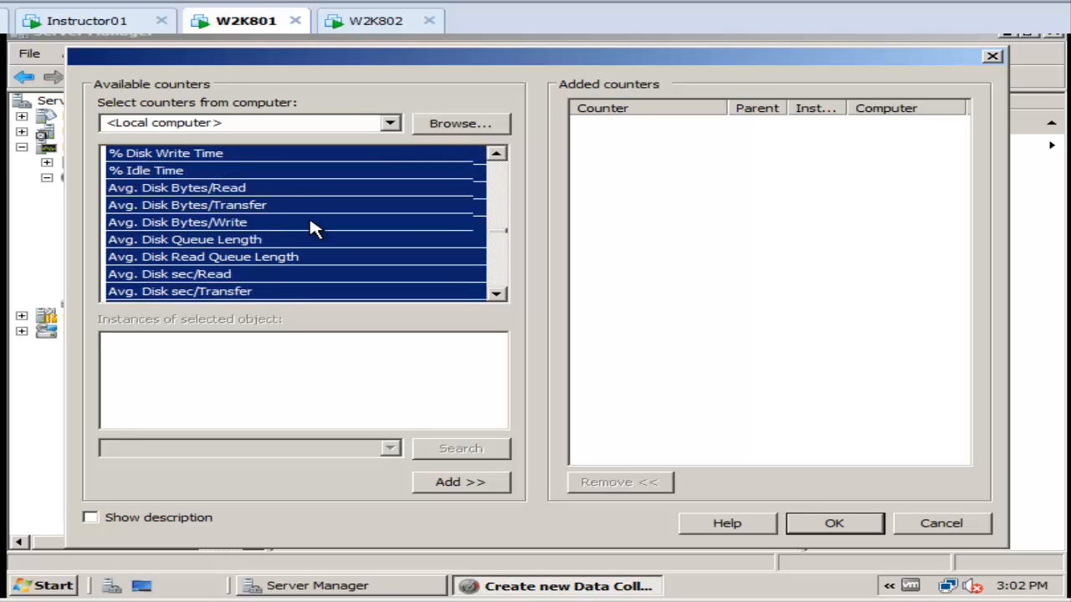
scroll(314, 229, "down", 1)
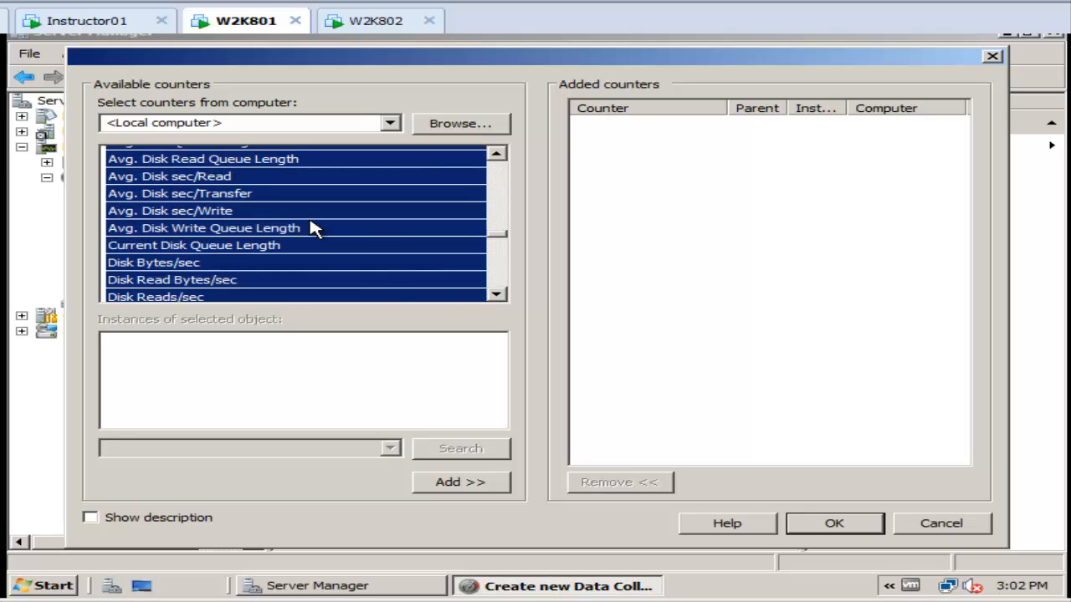
scroll(271, 247, "down", 1)
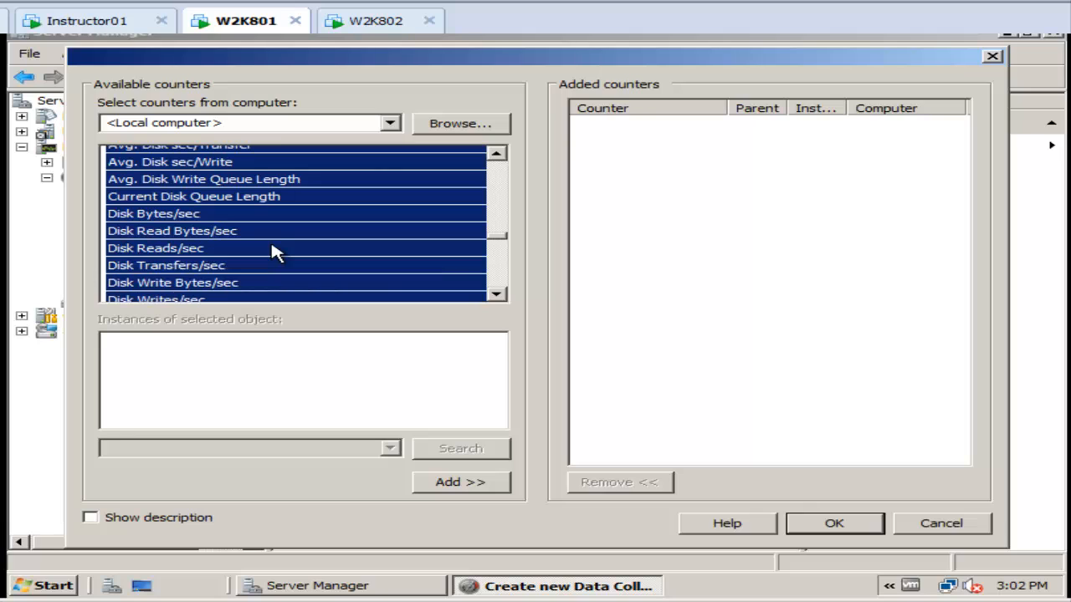
scroll(276, 253, "down", 1)
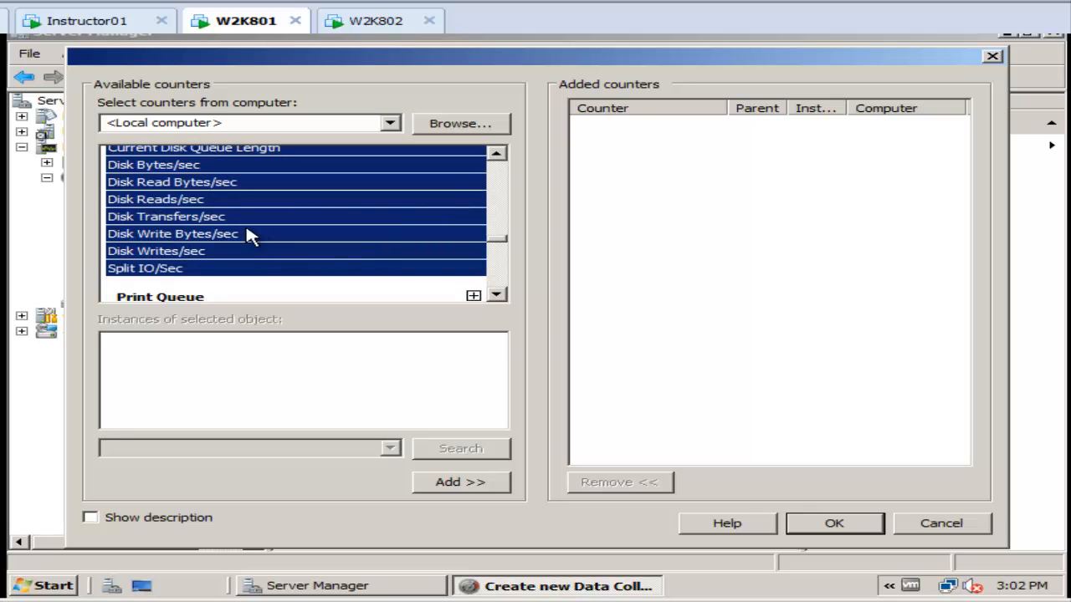
left_click(224, 184)
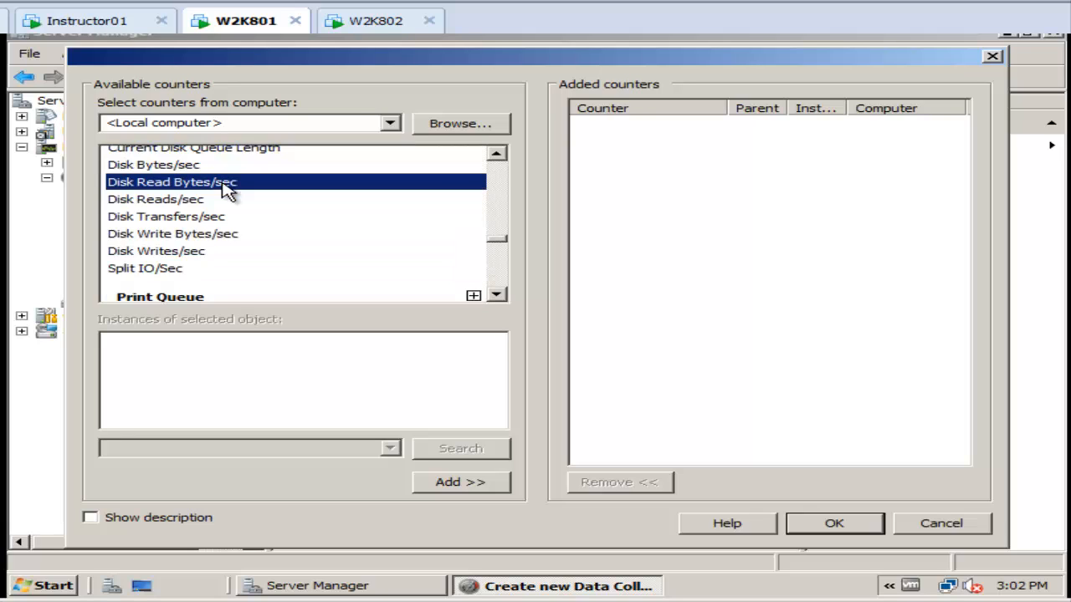
left_click(443, 485)
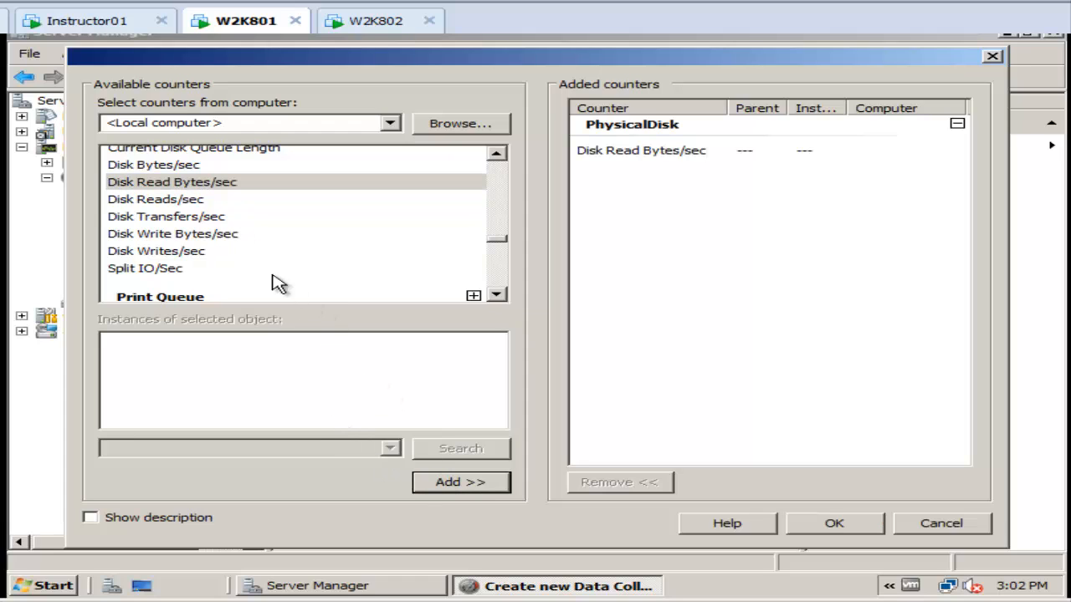
left_click(186, 237)
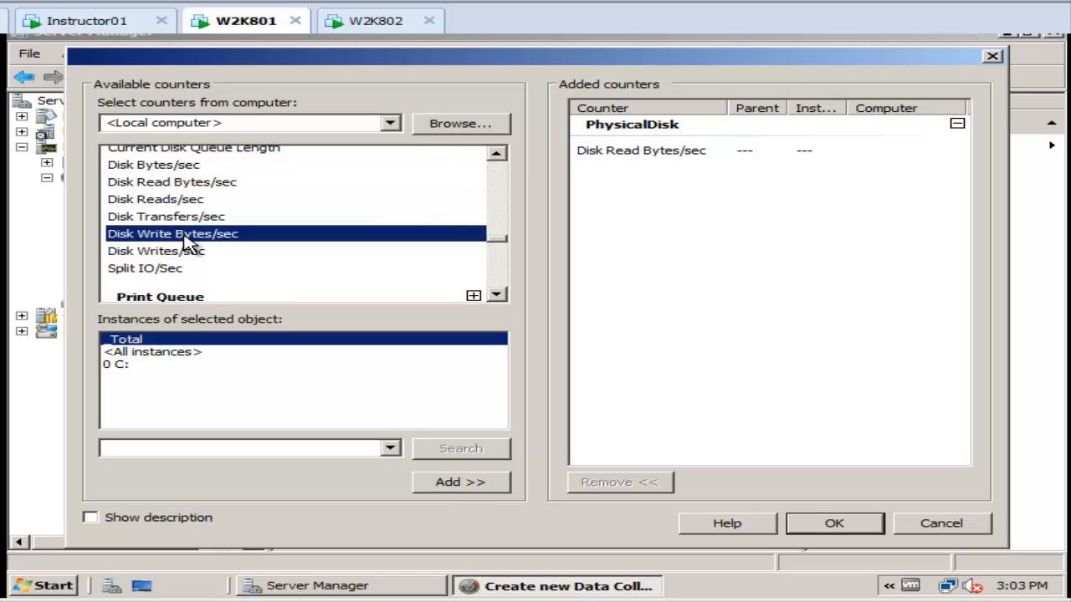
left_click(464, 489)
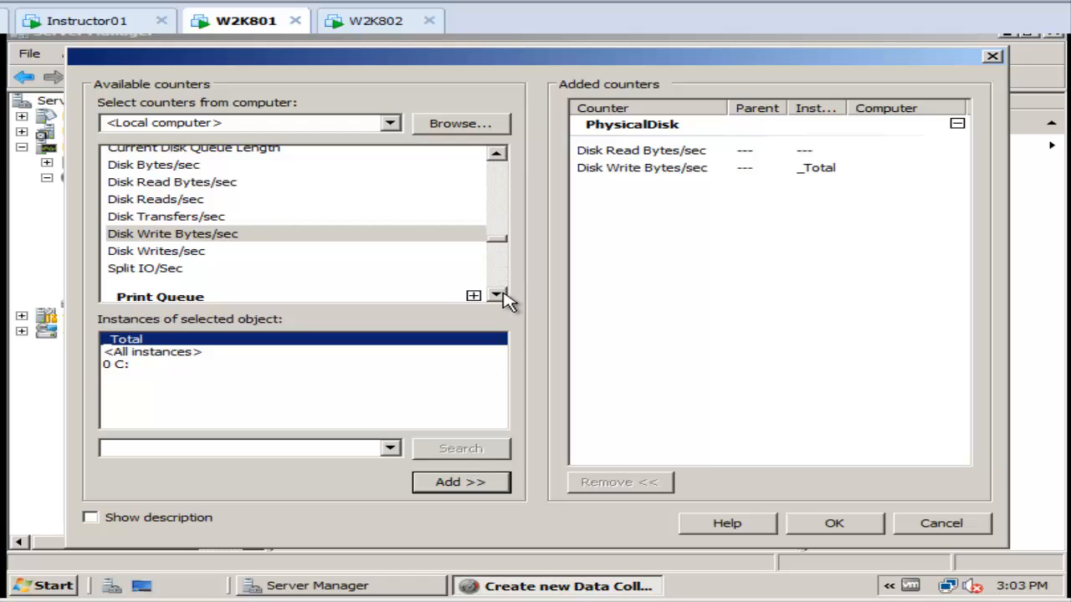
Step: Add the Processor counters % Idle Time and % Processor Time for the _Total instance
left_click(437, 219)
scroll(432, 217, "up", 2)
scroll(433, 225, "up", 5)
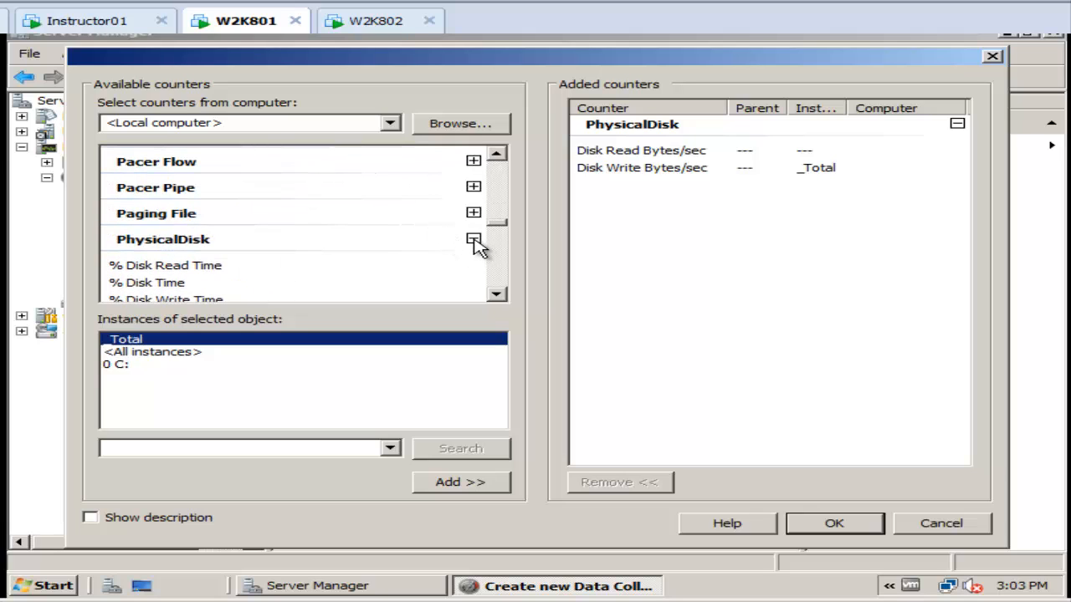
left_click(473, 240)
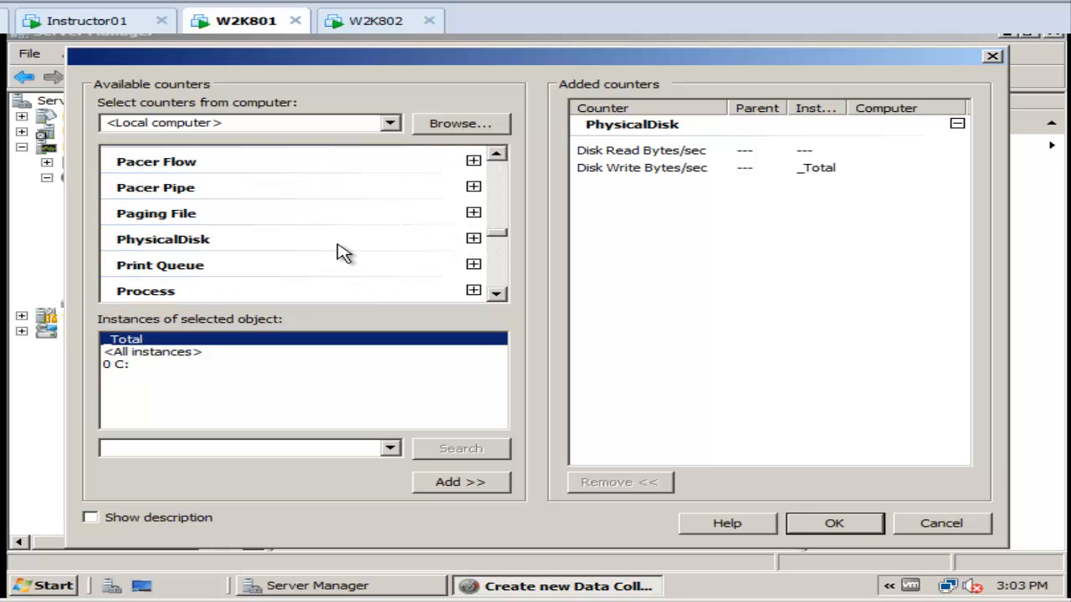
scroll(343, 247, "down", 3)
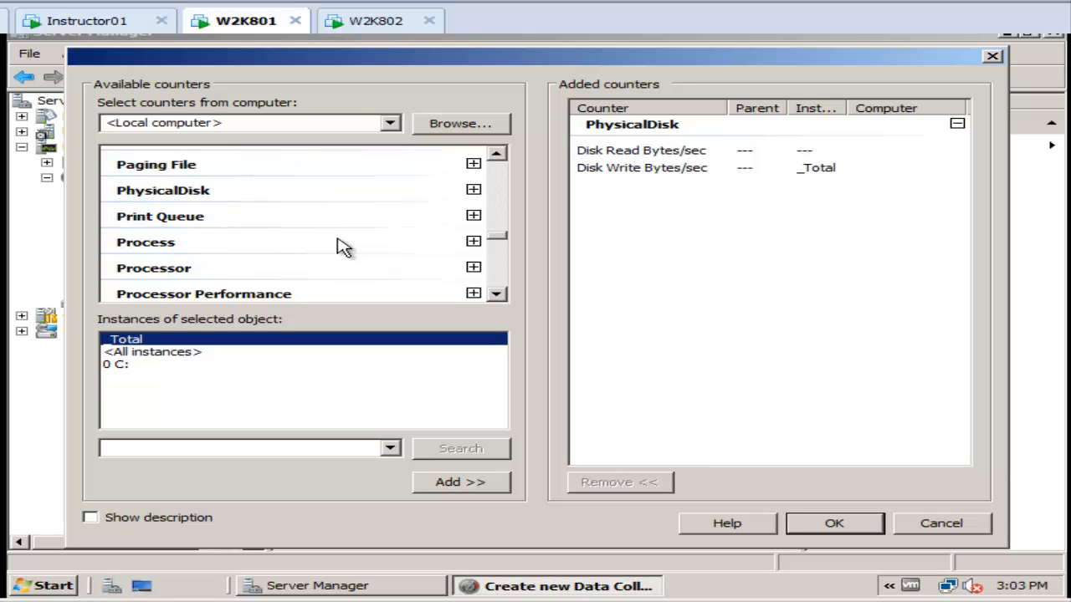
left_click(473, 219)
scroll(347, 251, "down", 1)
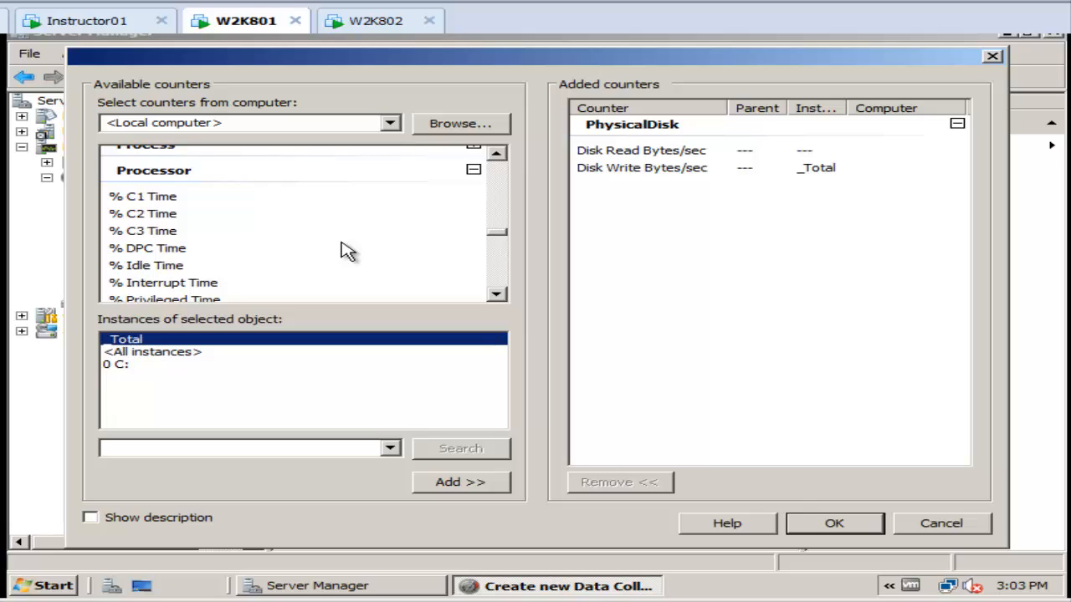
scroll(347, 251, "down", 1)
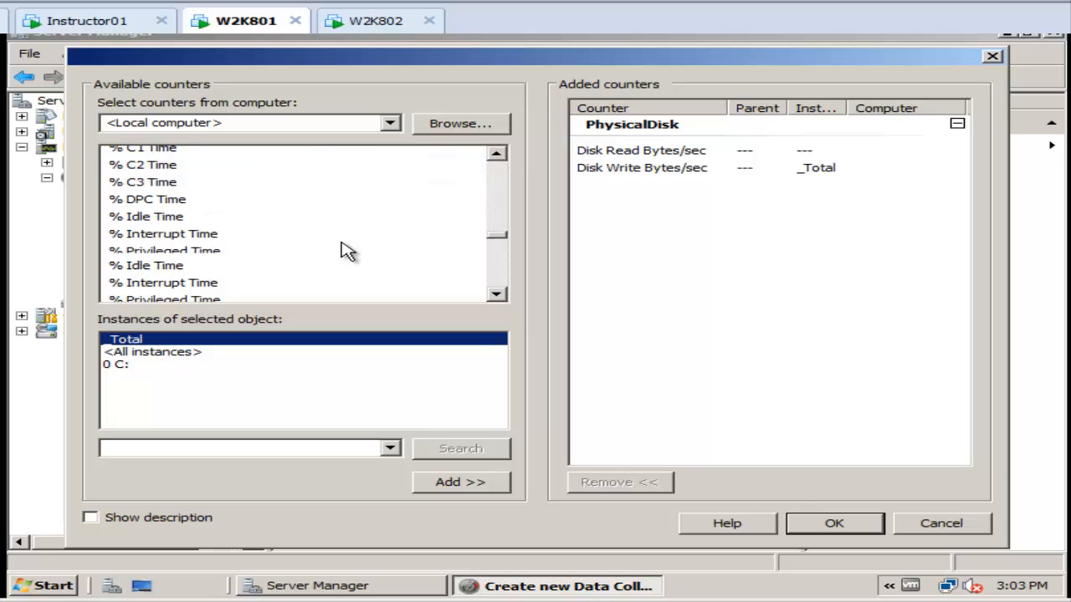
left_click(184, 219)
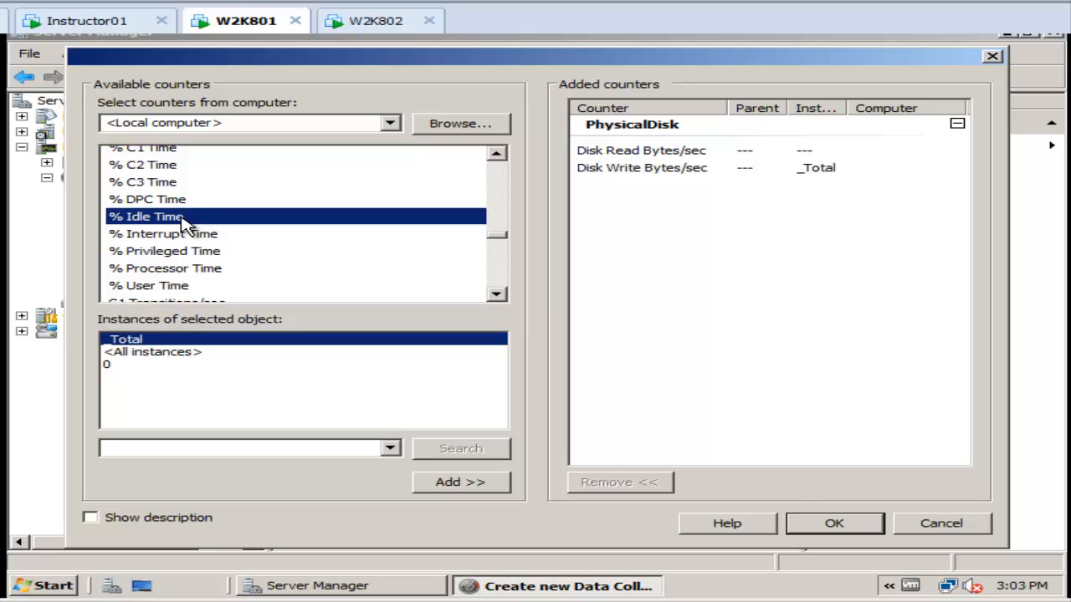
left_click(451, 490)
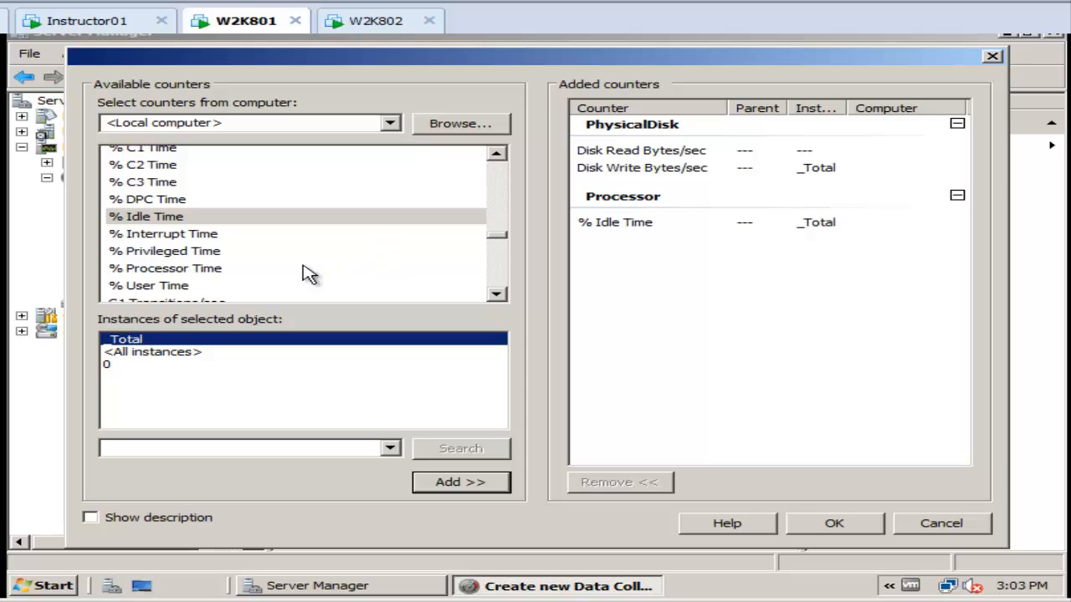
left_click(219, 276)
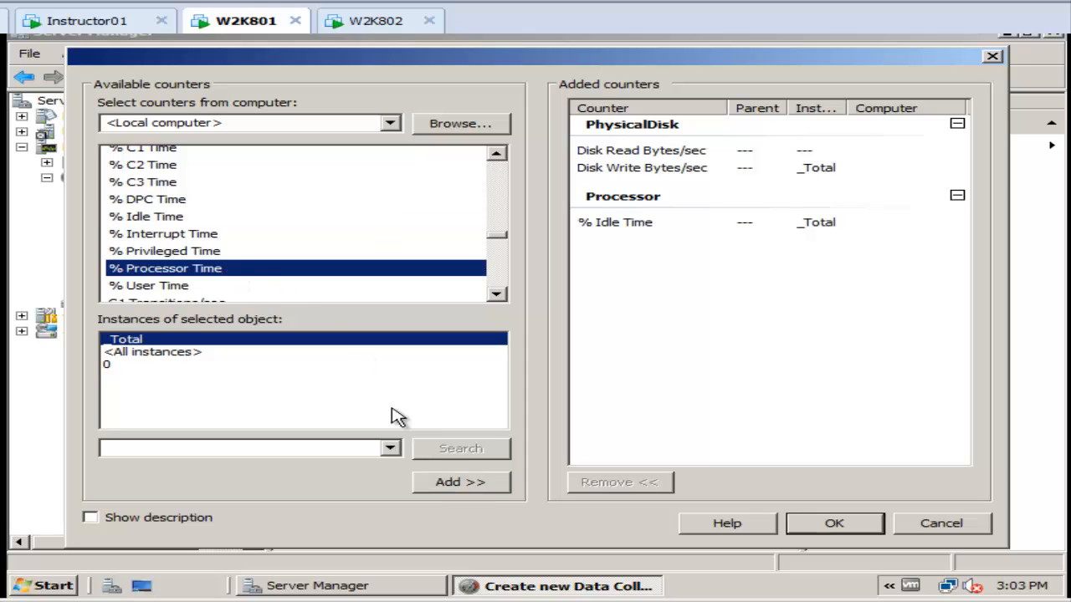
left_click(471, 489)
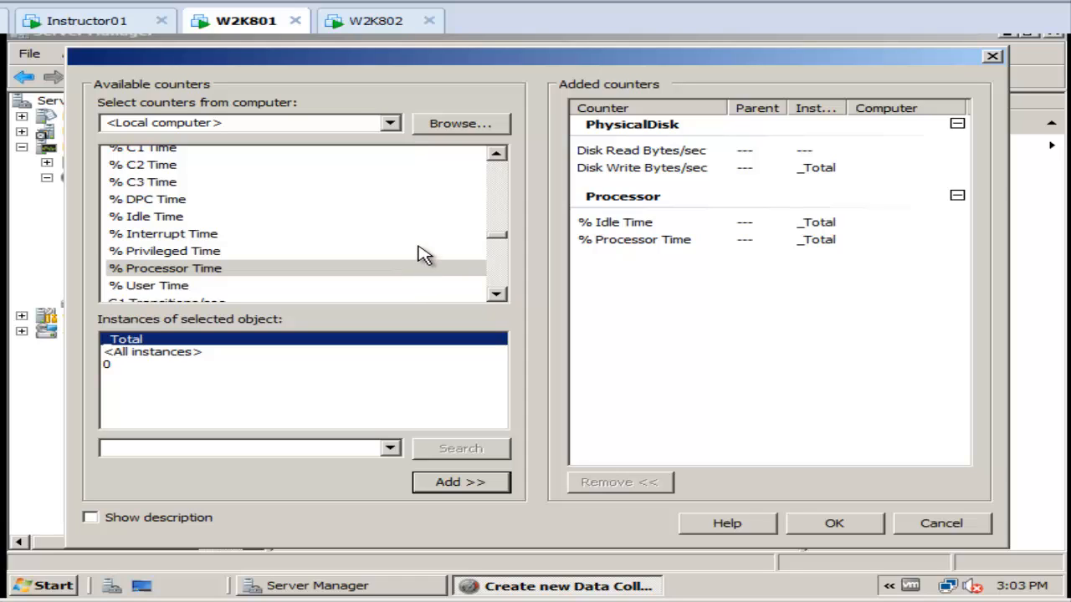
Step: Add the Memory counters % Committed Bytes In Use and Available Bytes, and accept the counter list to continue to the save location
scroll(442, 249, "up", 5)
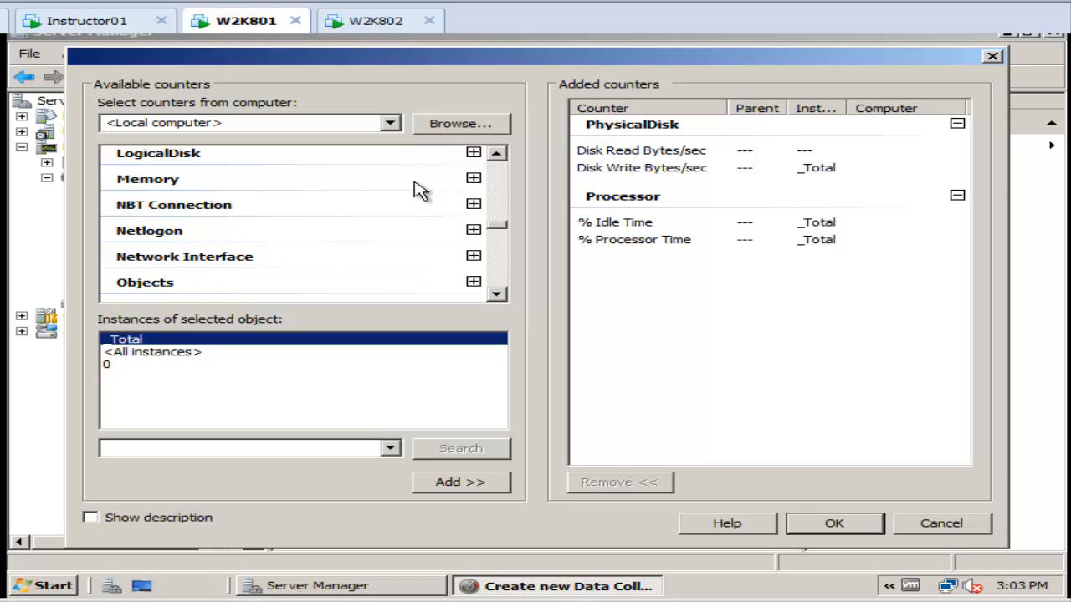
left_click(473, 178)
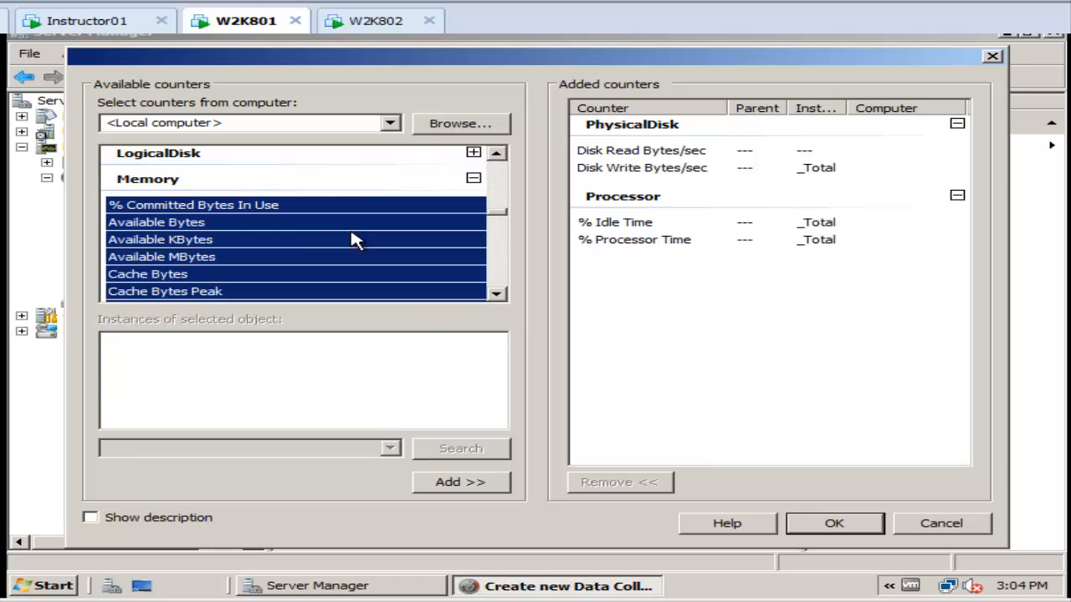
left_click(234, 209)
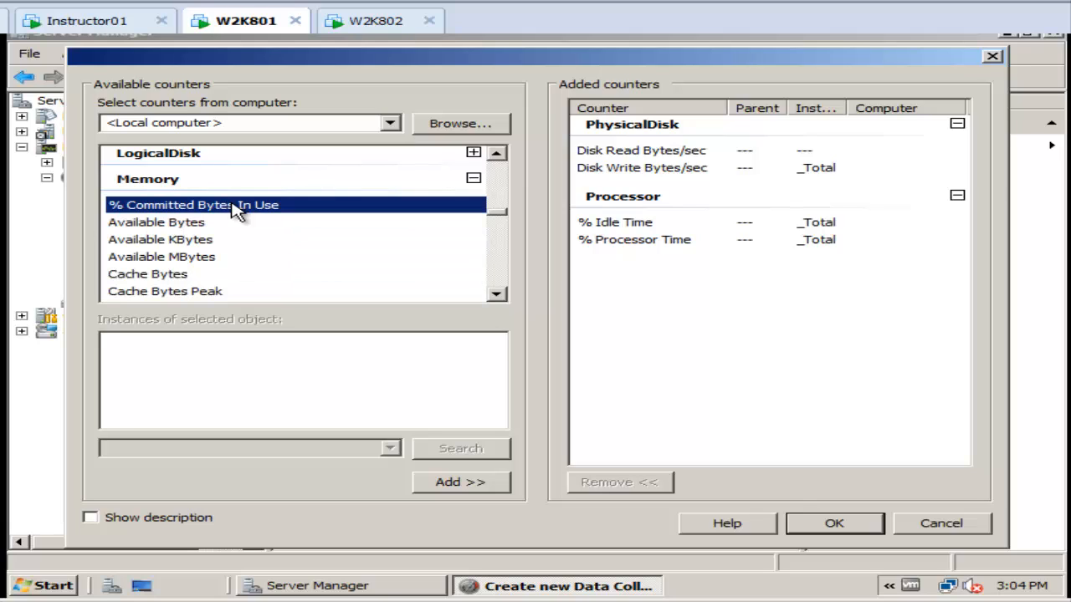
left_click(460, 485)
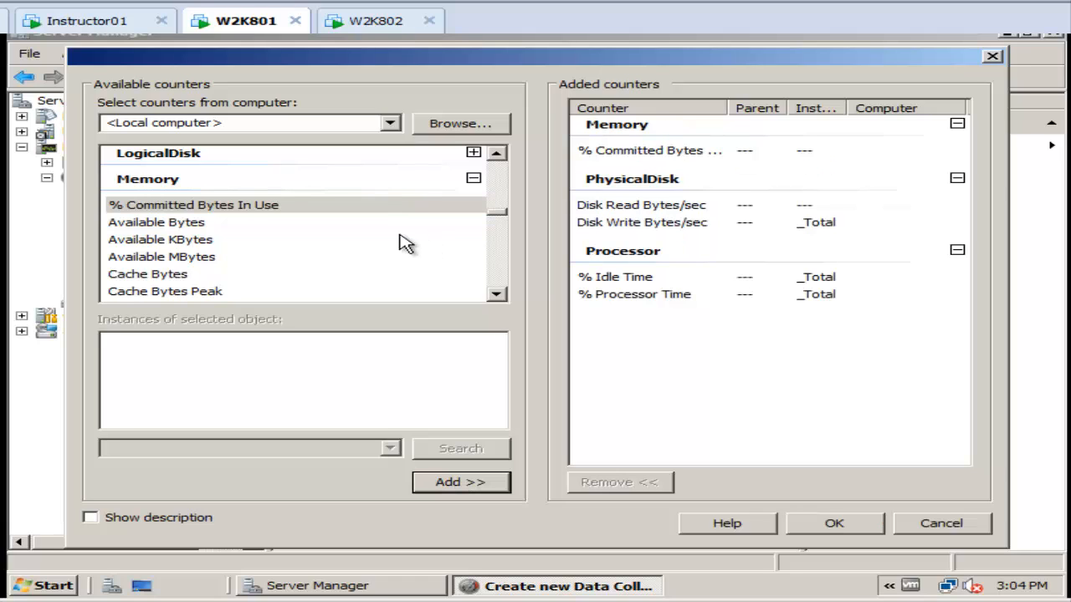
left_click(189, 224)
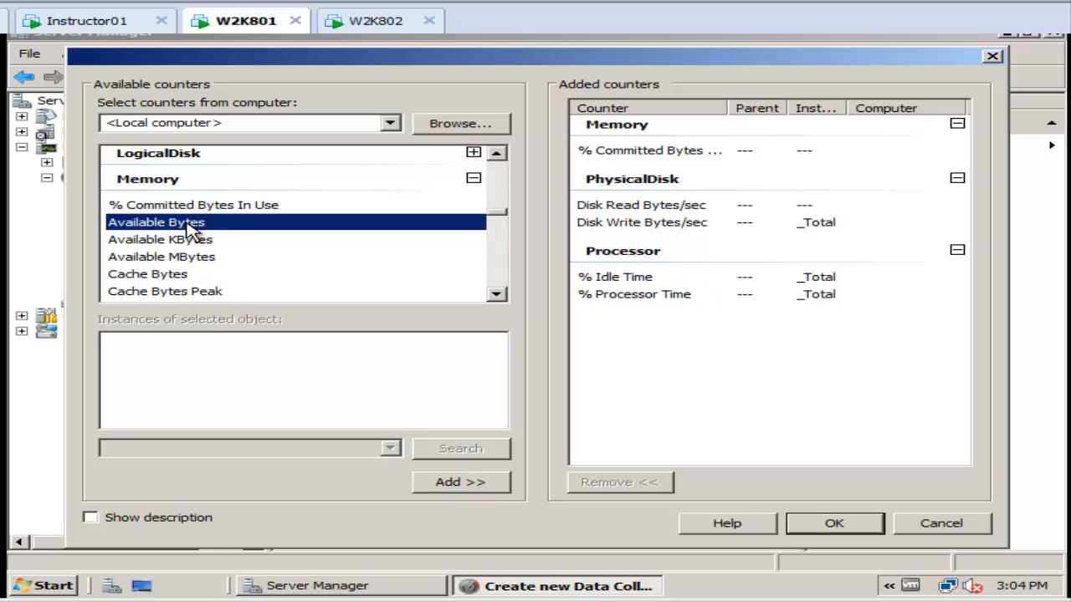
left_click(450, 485)
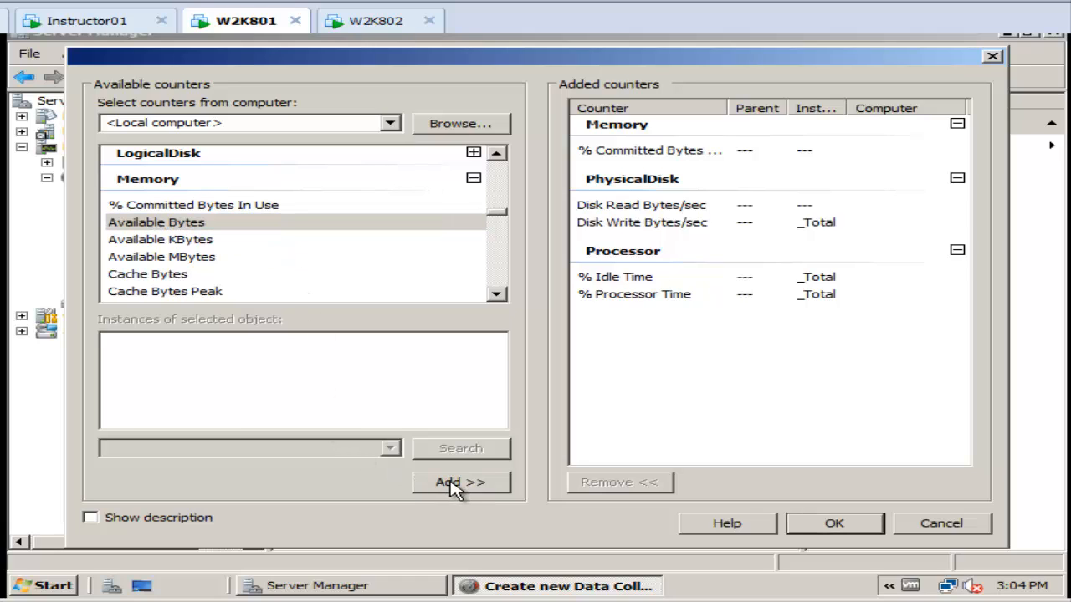
left_click(834, 524)
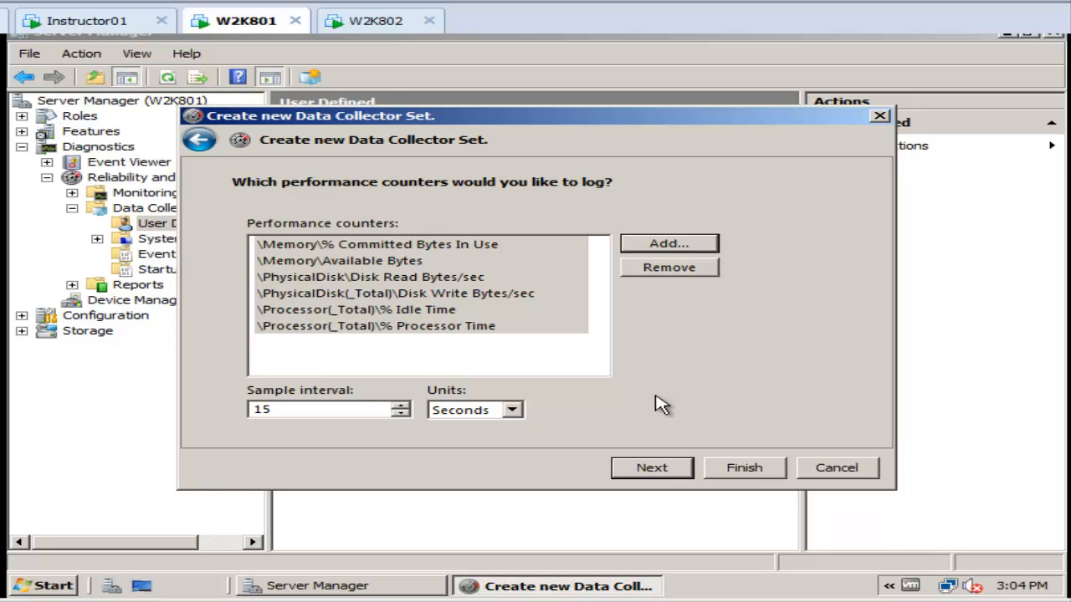
left_click(651, 468)
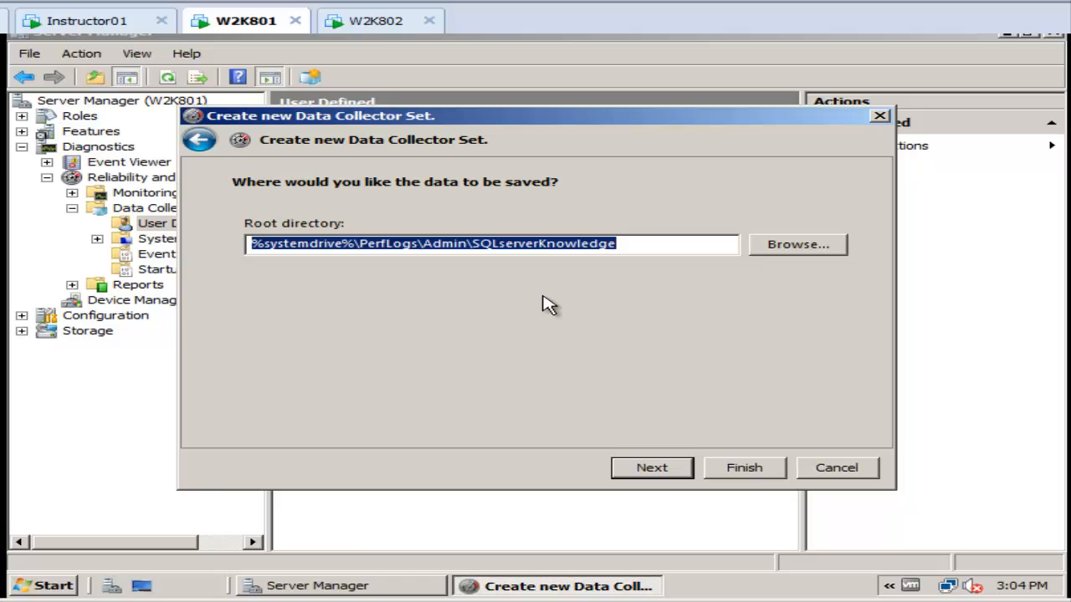
Step: Finish creating the set with the default root directory and the Save and close option, and open the properties of SQLserverKnowledge
left_click(659, 472)
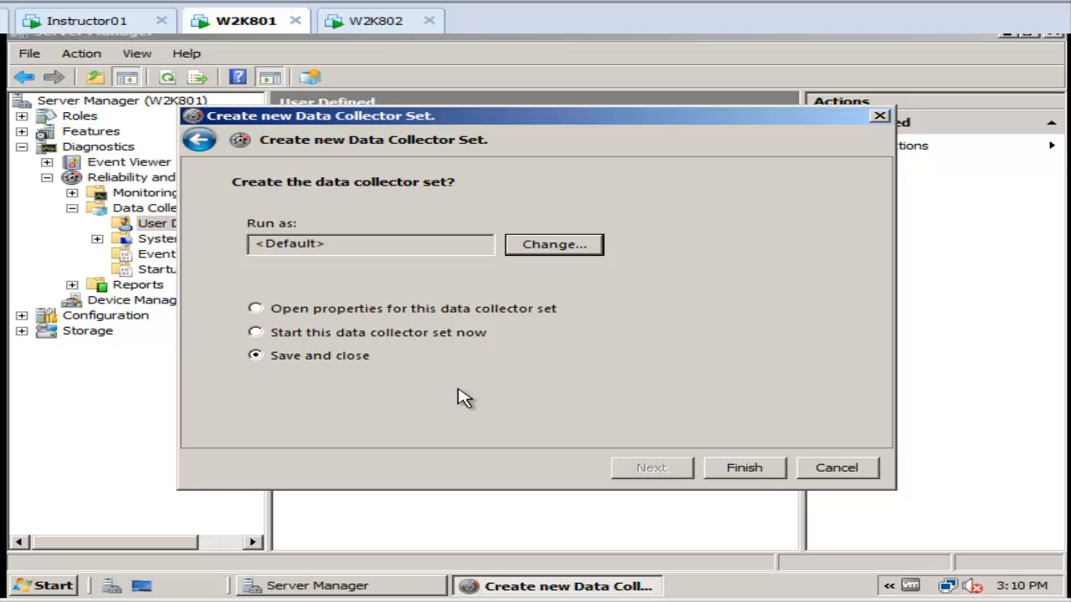
left_click(753, 468)
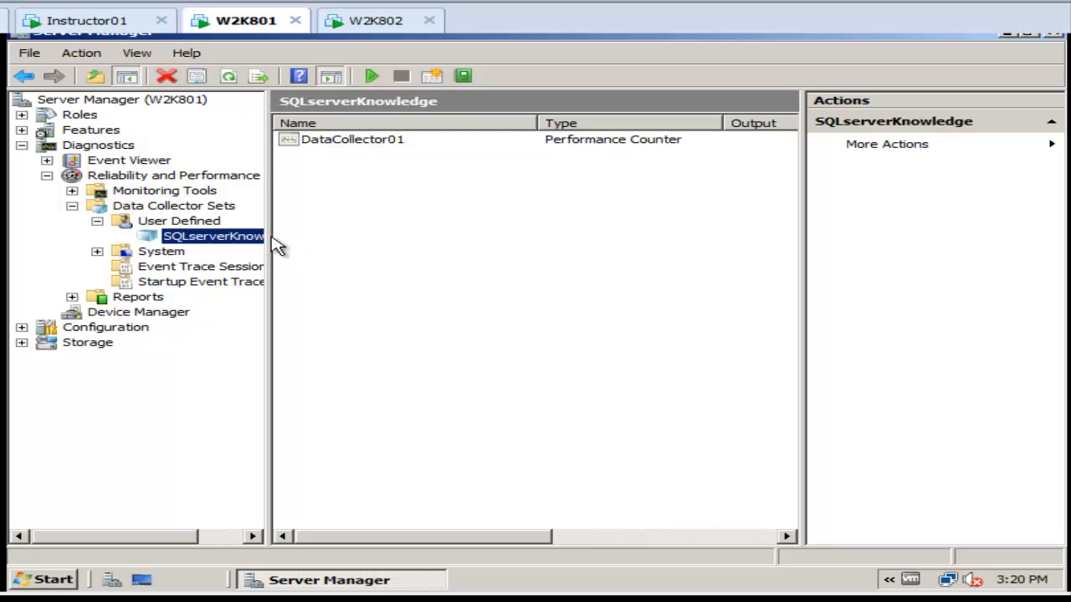
right_click(233, 243)
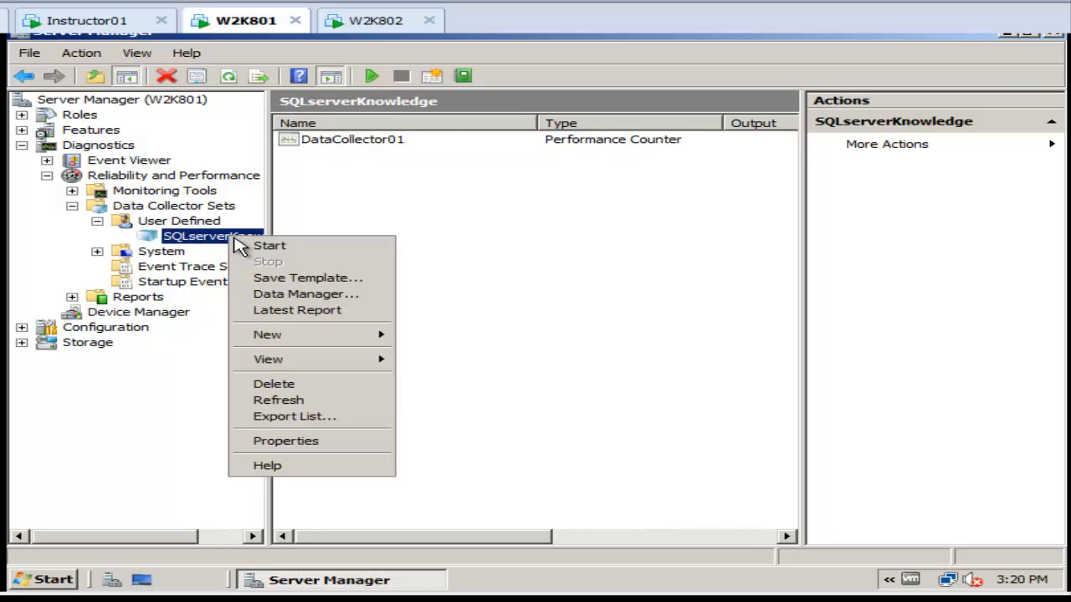
left_click(335, 440)
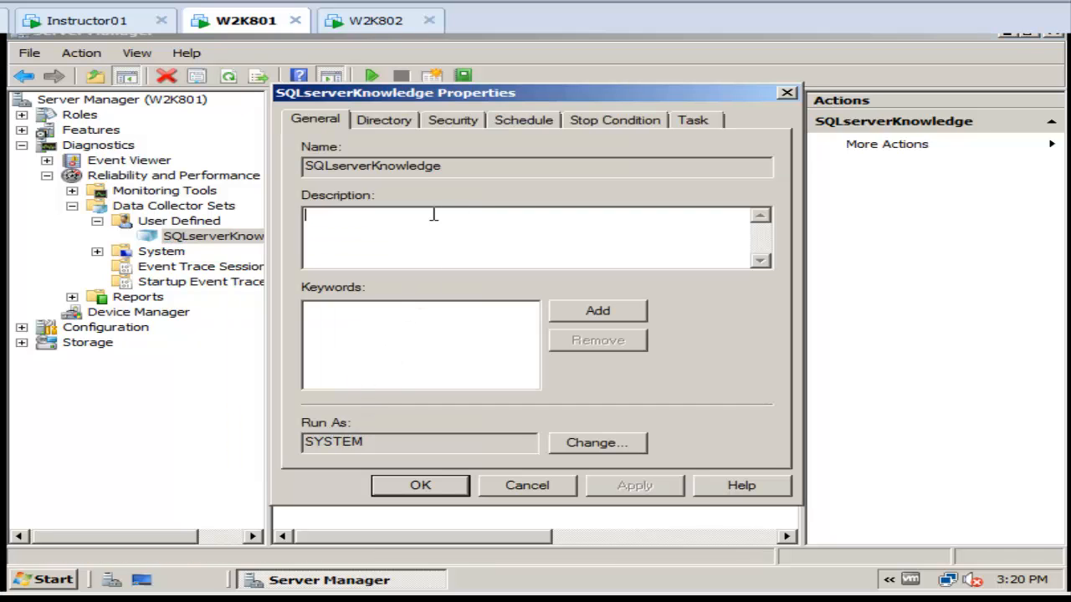
Step: Add a schedule for the set beginning 3/13/2014 with an enabled expiration date of 3/18/2014
left_click(527, 121)
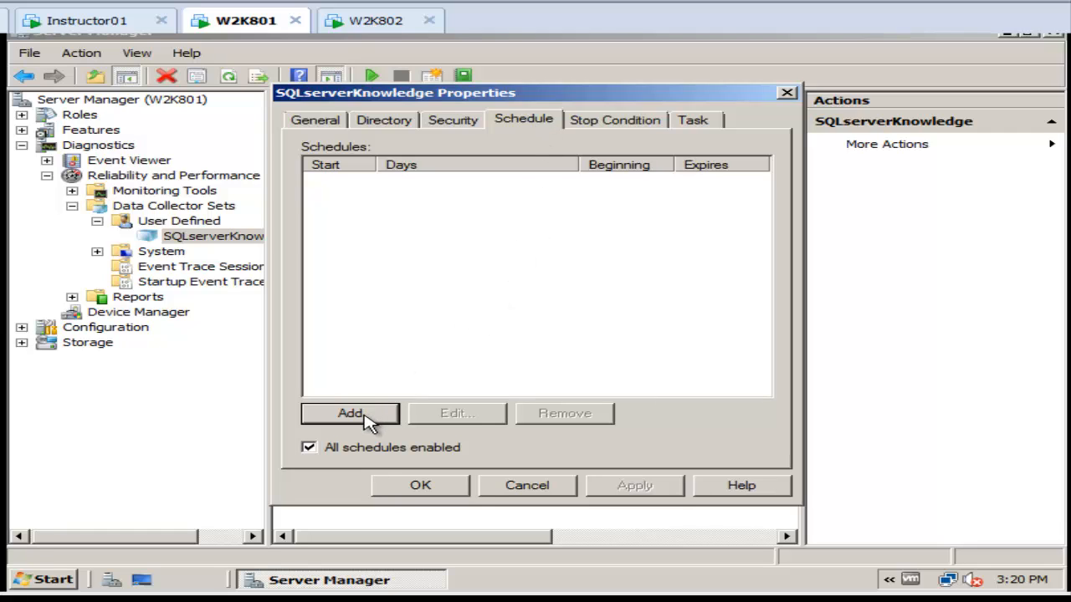
left_click(352, 413)
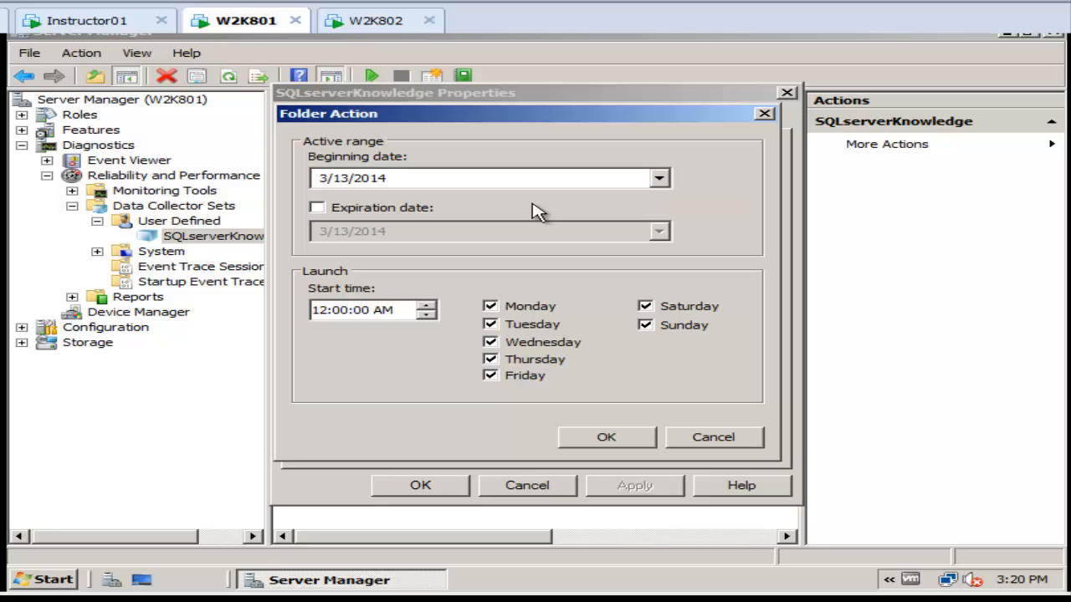
left_click(318, 209)
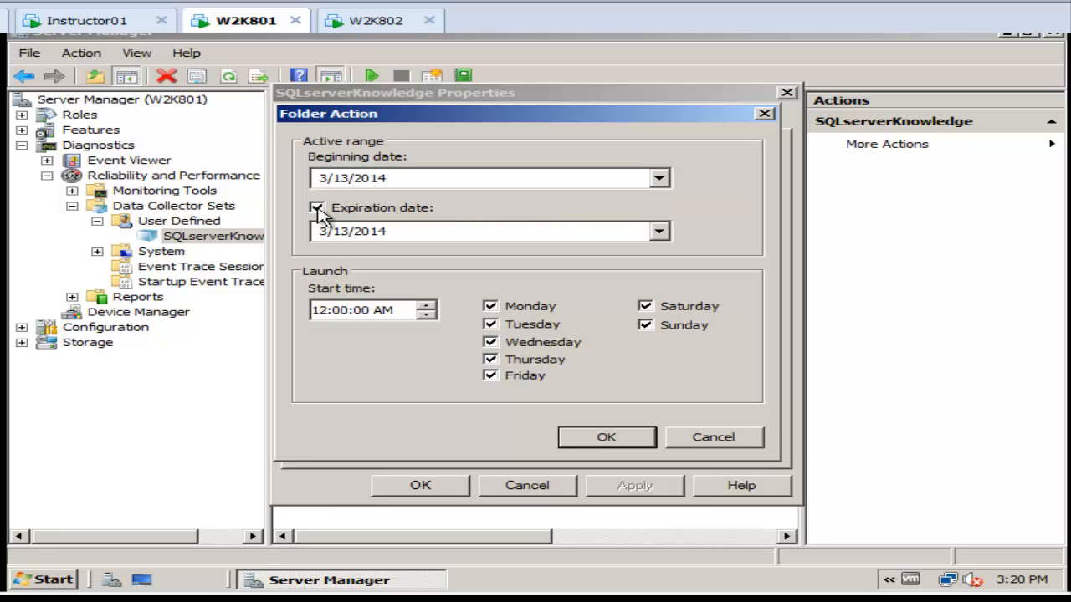
left_click(317, 209)
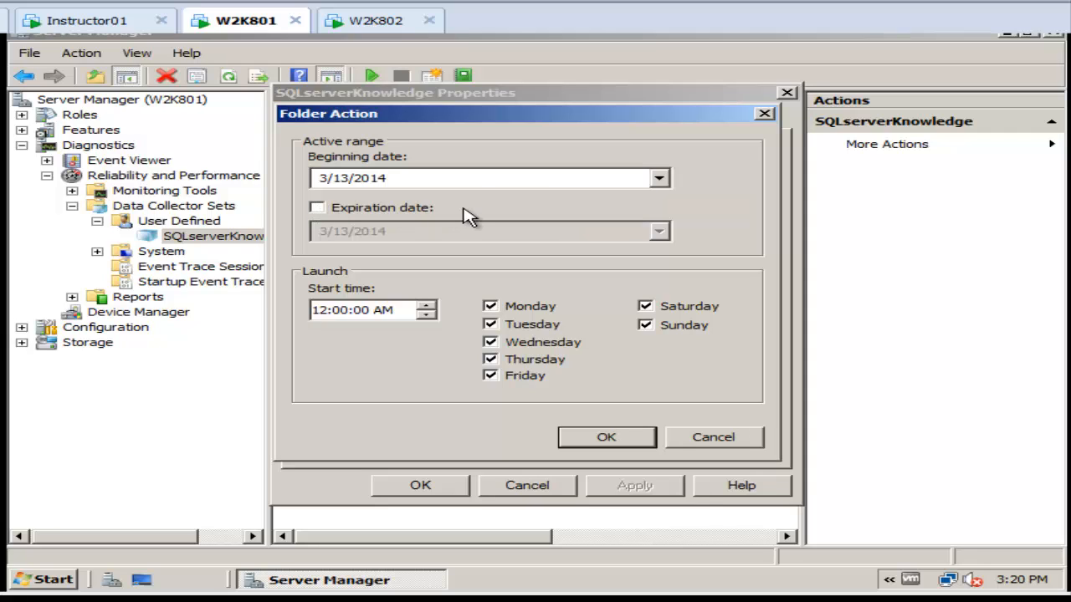
left_click(317, 208)
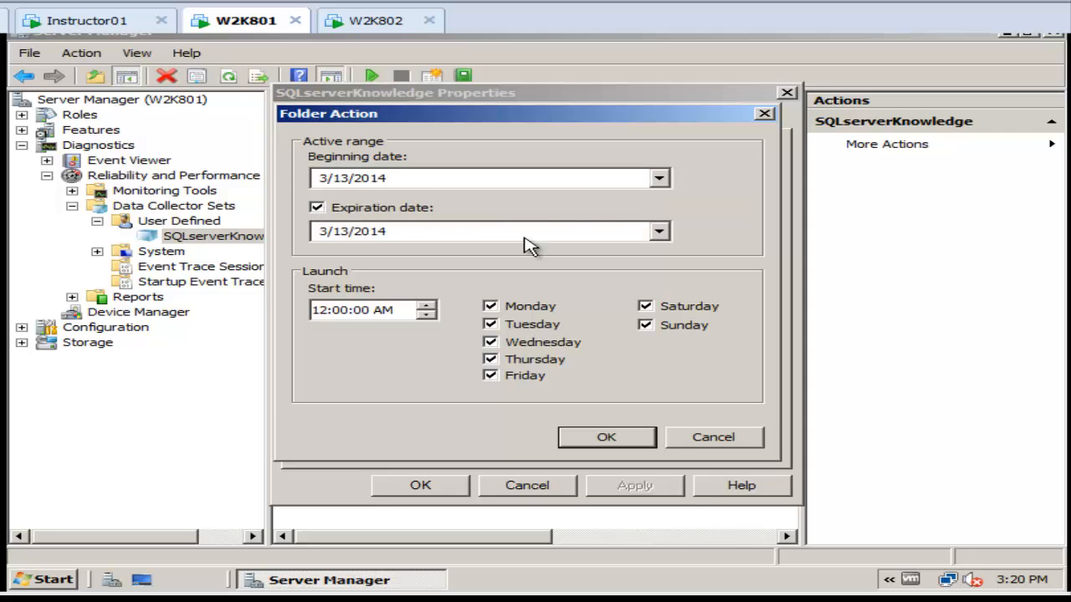
left_click(659, 232)
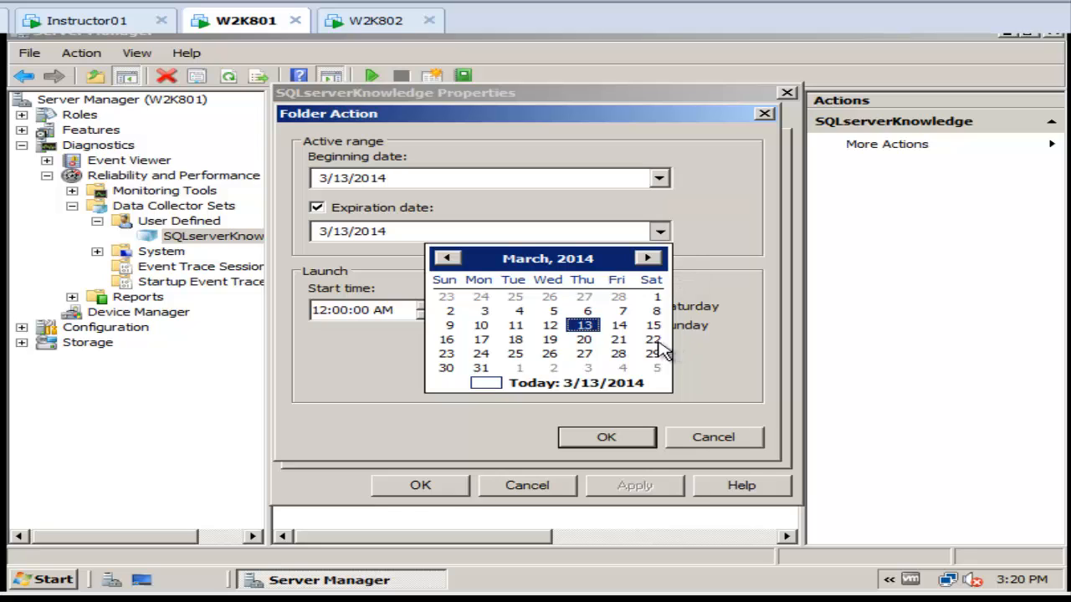
left_click(516, 340)
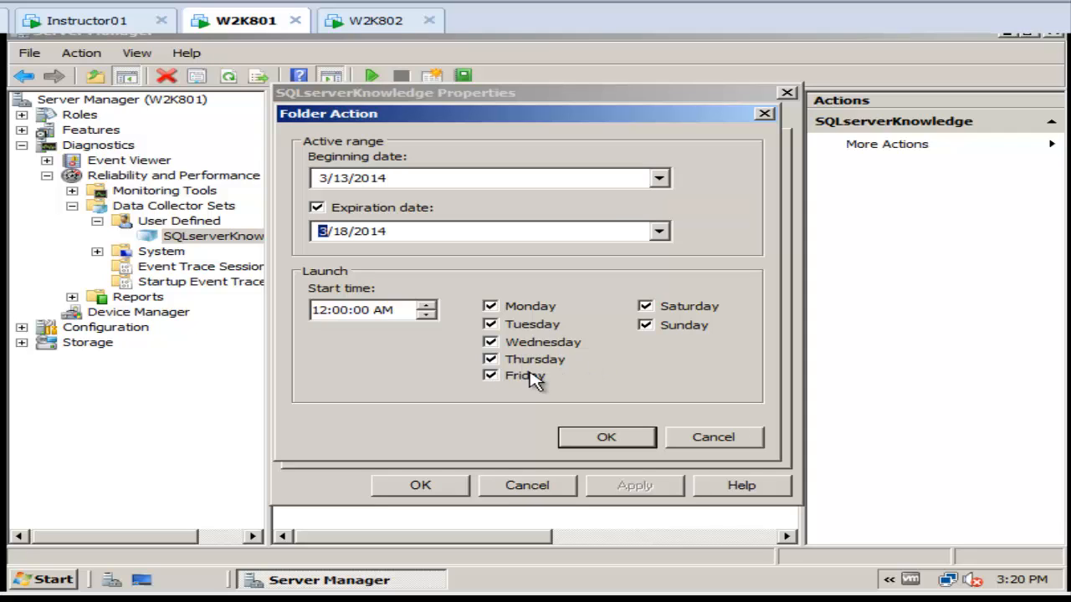
Step: Exclude Friday, Saturday and Sunday from the schedule's launch days and accept the schedule
left_click(494, 376)
left_click(644, 307)
left_click(646, 325)
left_click(612, 439)
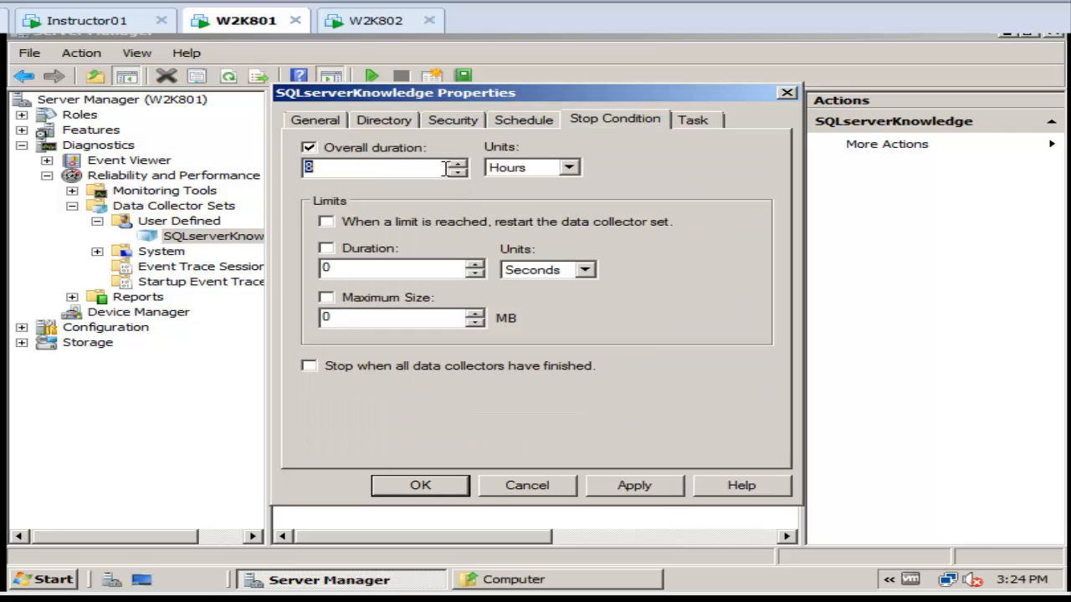
Step: Set the stop condition's overall duration to 13 hours, and apply and accept the set's properties
type("3")
left_click(575, 168)
left_click(575, 169)
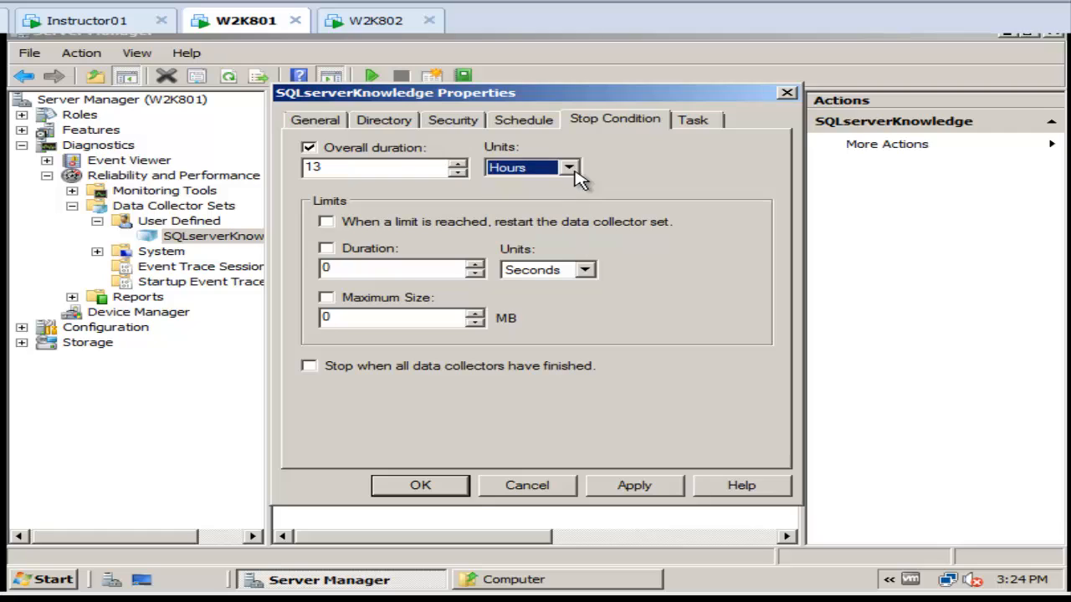
left_click(655, 485)
left_click(418, 486)
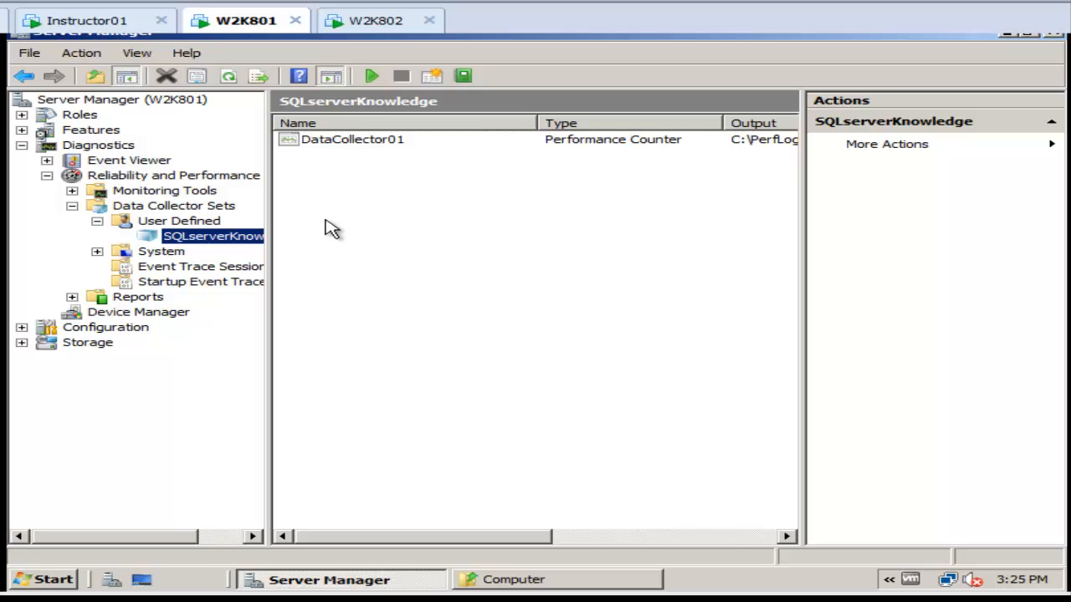
Step: Start the SQLserverKnowledge data collector set
left_click(372, 77)
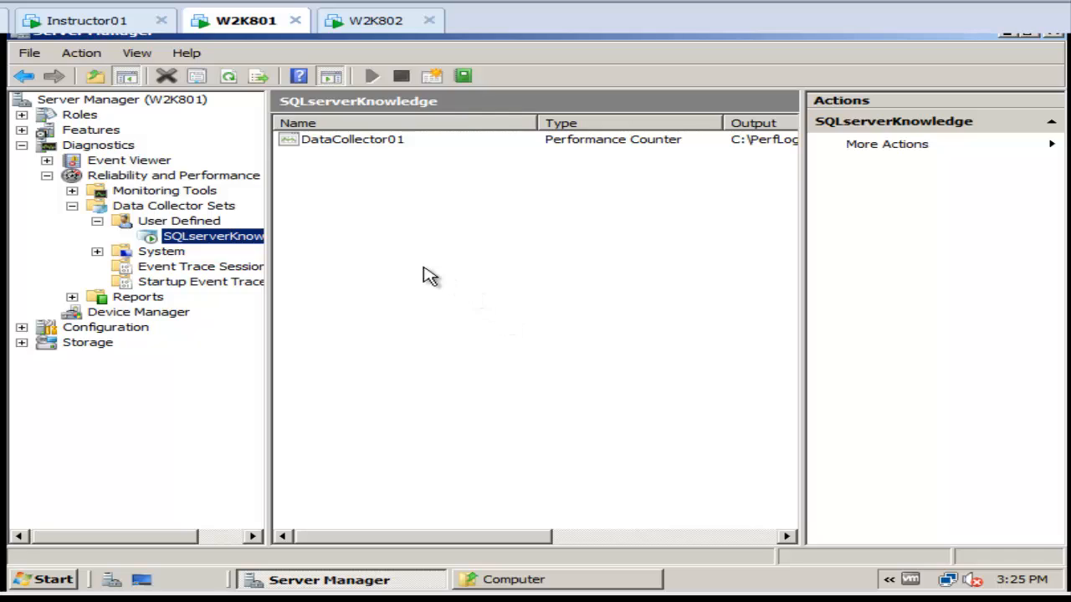
left_click(151, 238)
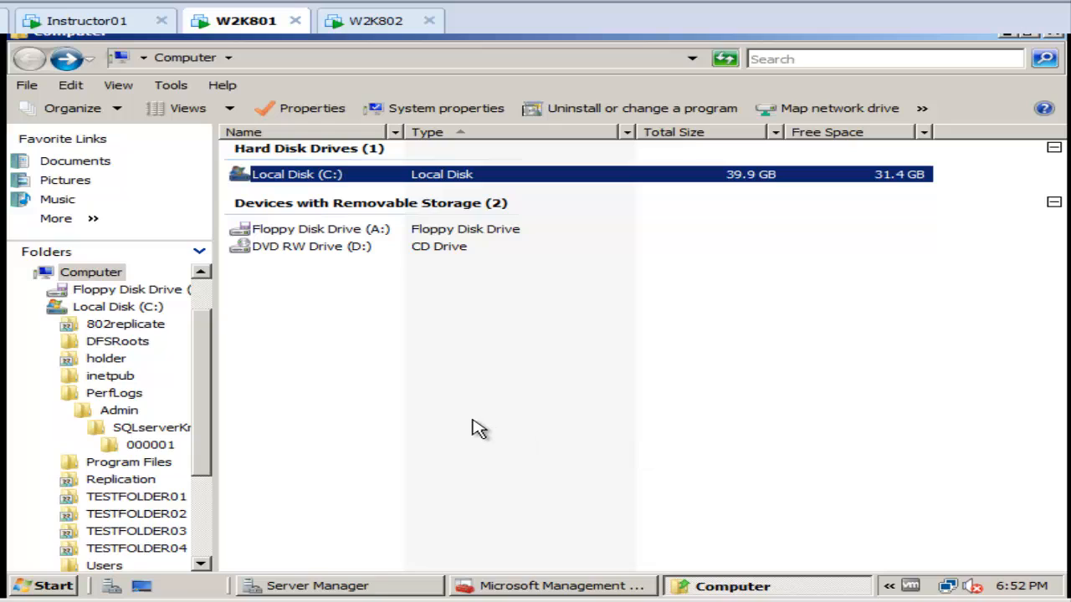
Step: In Windows Explorer, go to C:\PerfLogs\Admin\SQLserverKnowledge\000002 and open the DataCollector01 log in Reliability and Performance Monitor
double_click(291, 173)
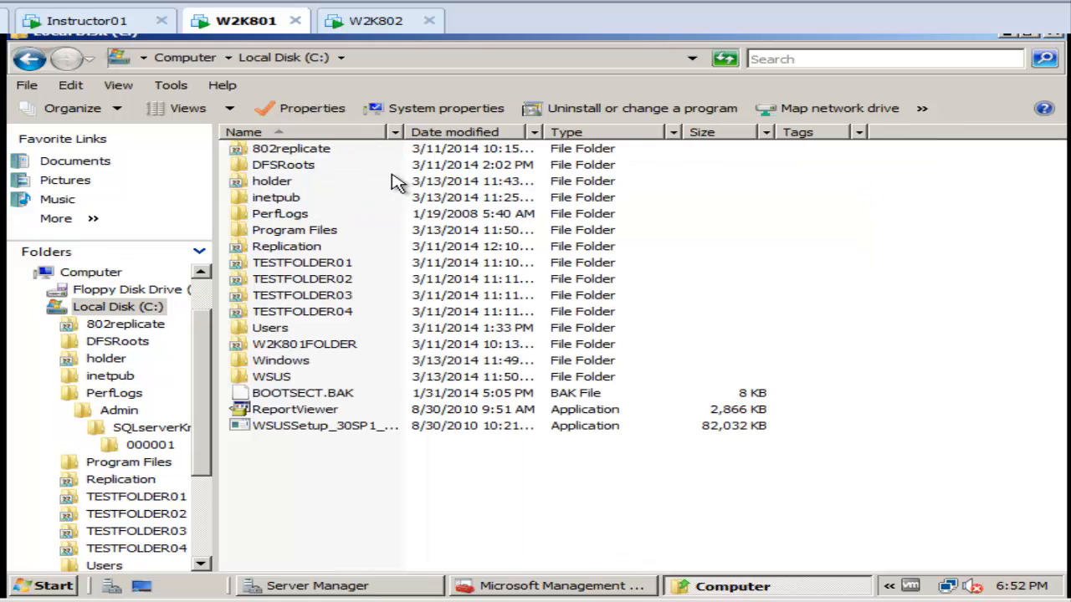
double_click(297, 218)
double_click(276, 152)
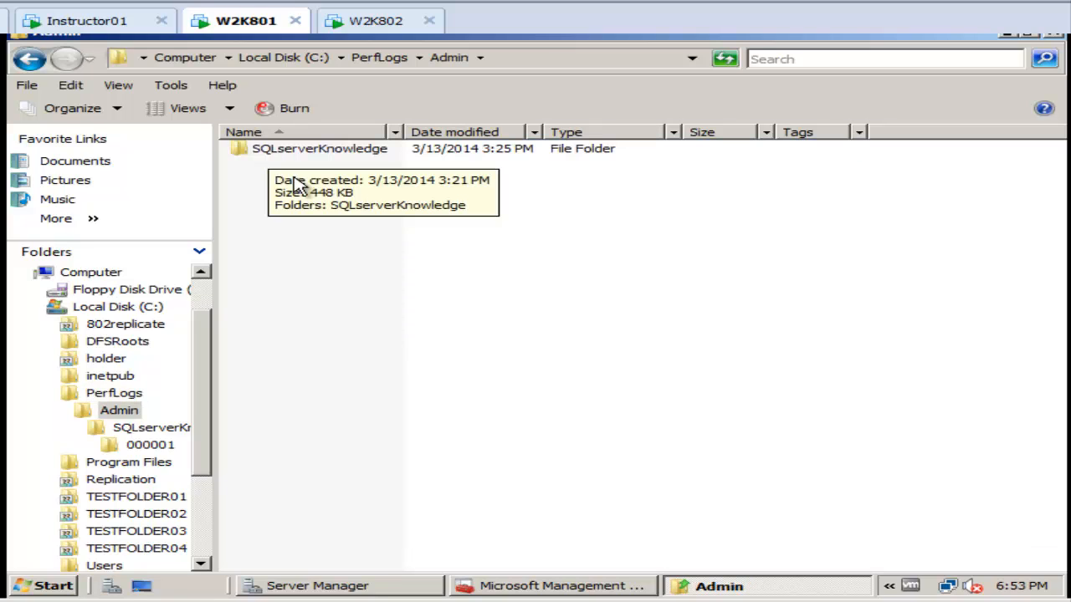
double_click(350, 159)
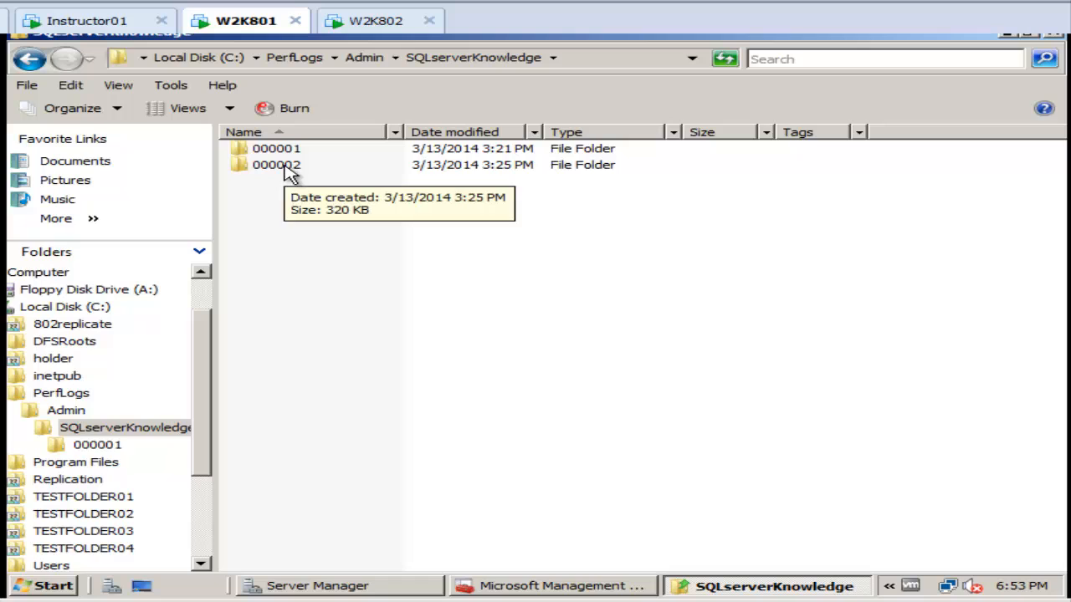
double_click(287, 167)
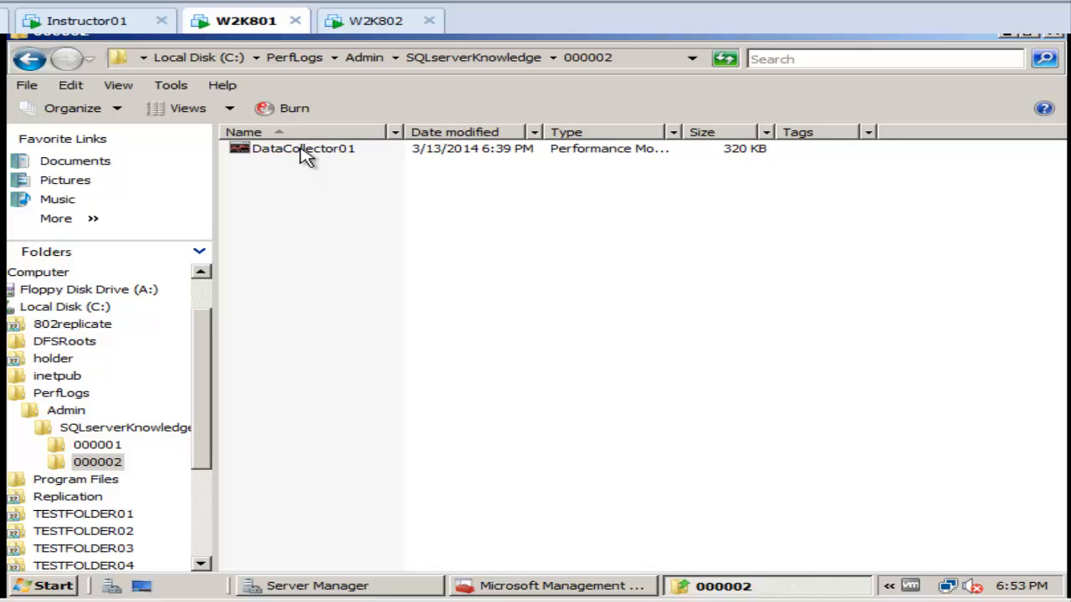
double_click(305, 150)
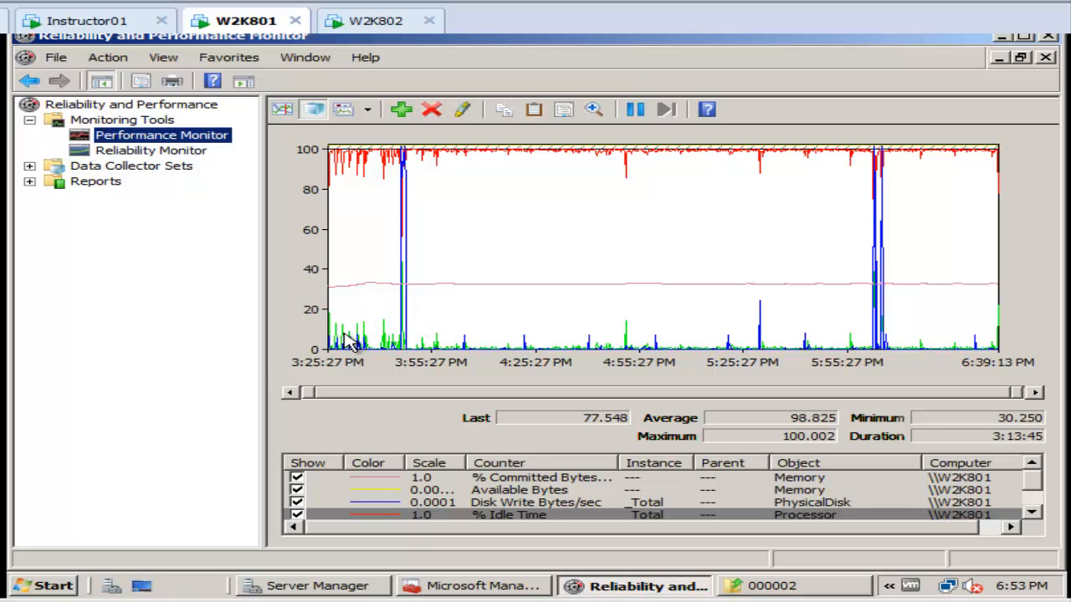
Step: Examine the line graph of the logged data and review all counters in its legend
mouse_move(348, 341)
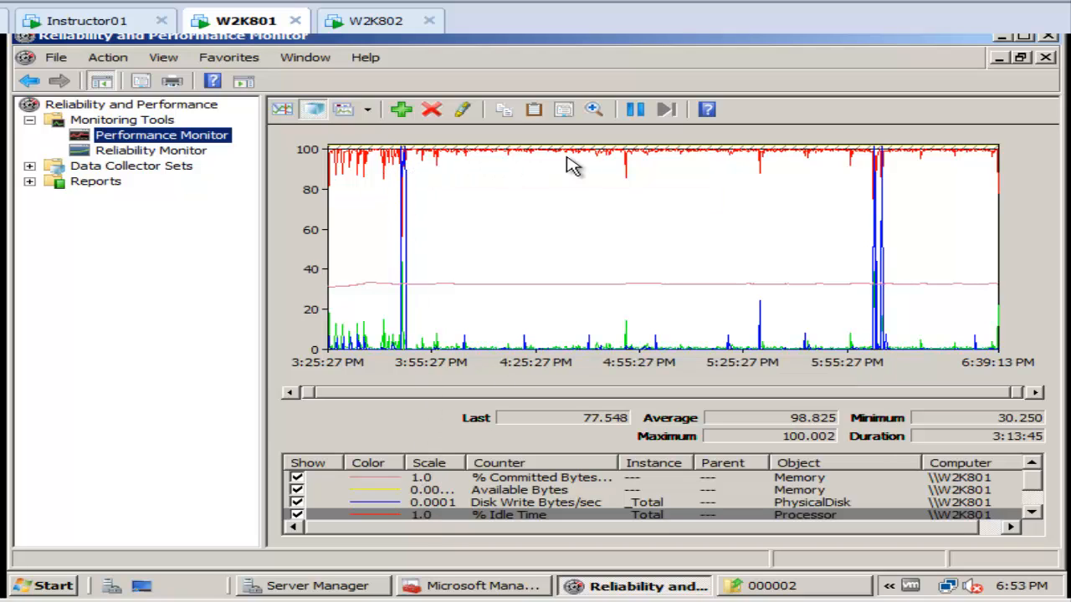
left_click(1032, 515)
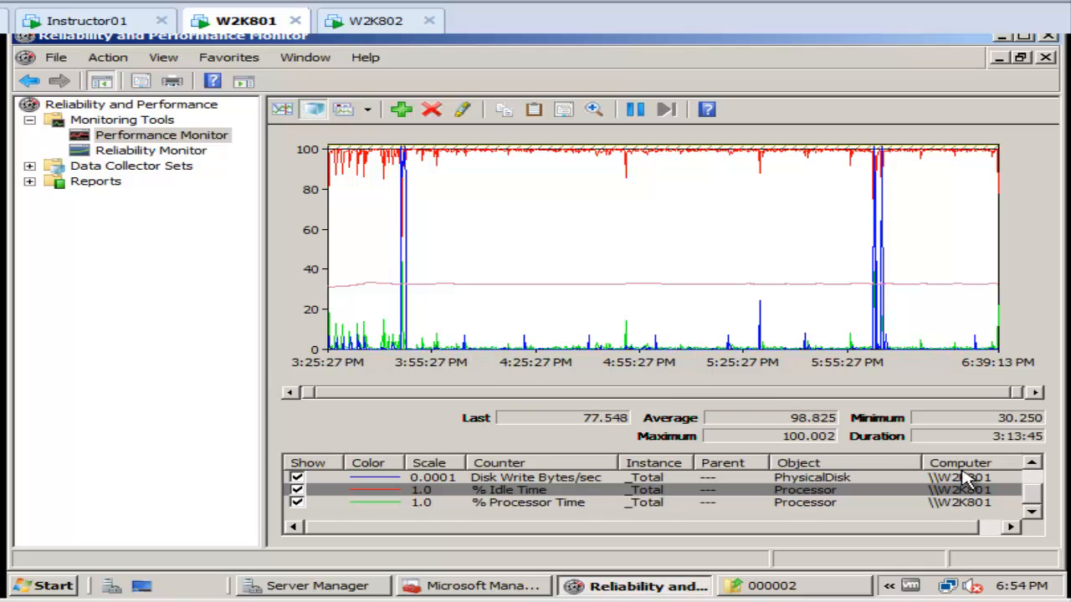
left_click(1033, 464)
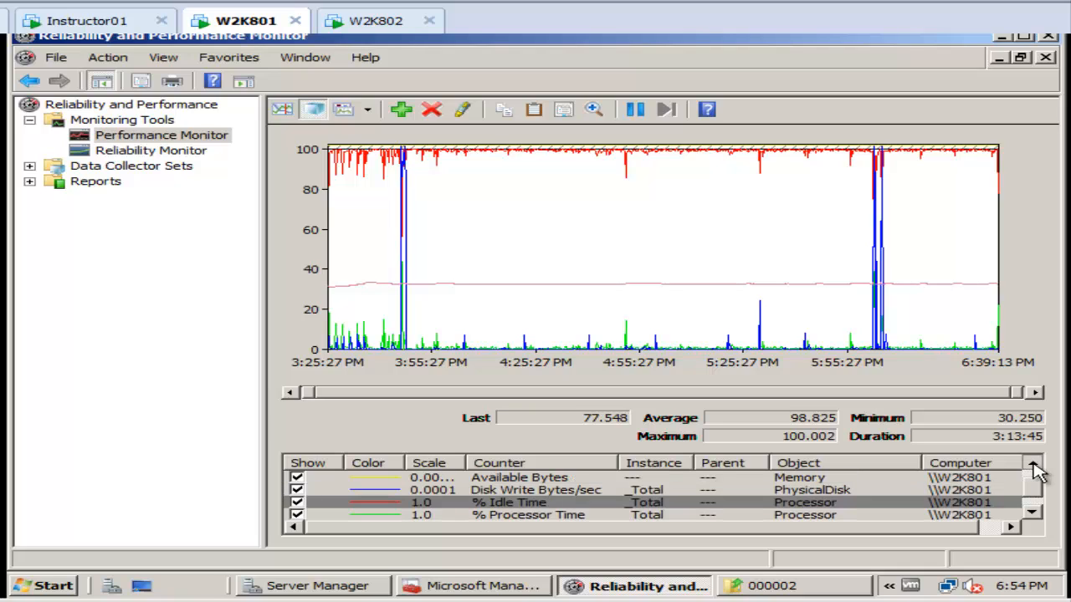
left_click(1033, 464)
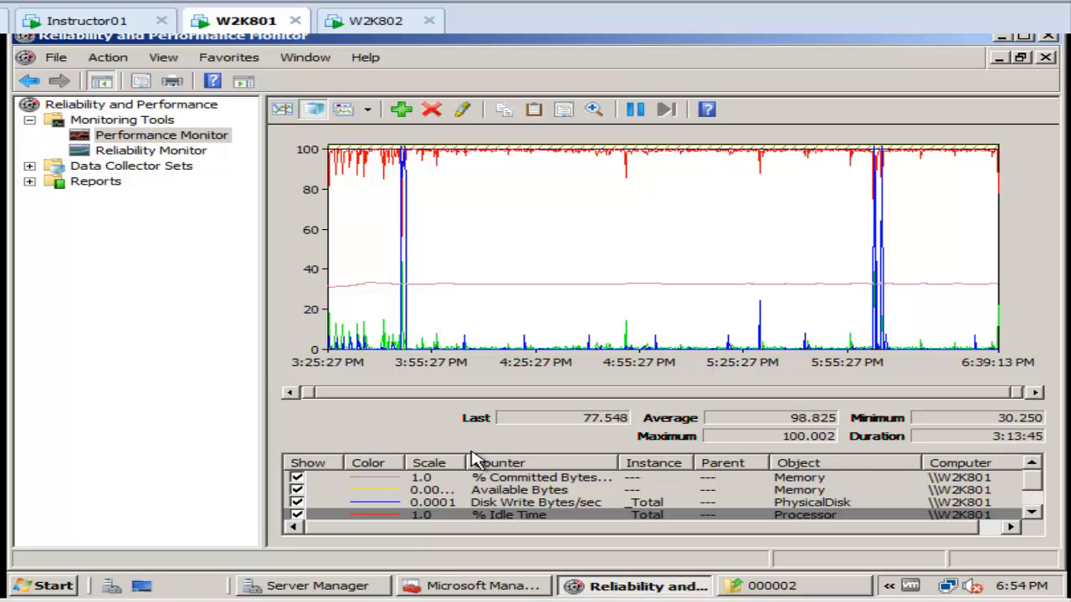
Step: Display the logged data as a histogram bar chart and inspect the statistics of the % Processor Time bar
left_click(368, 111)
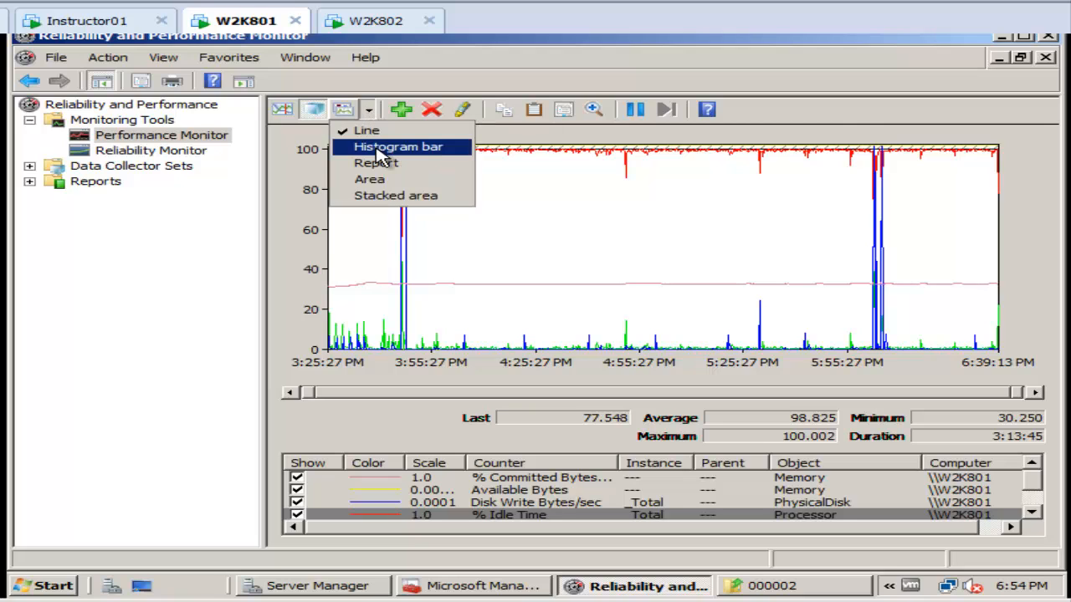
left_click(382, 147)
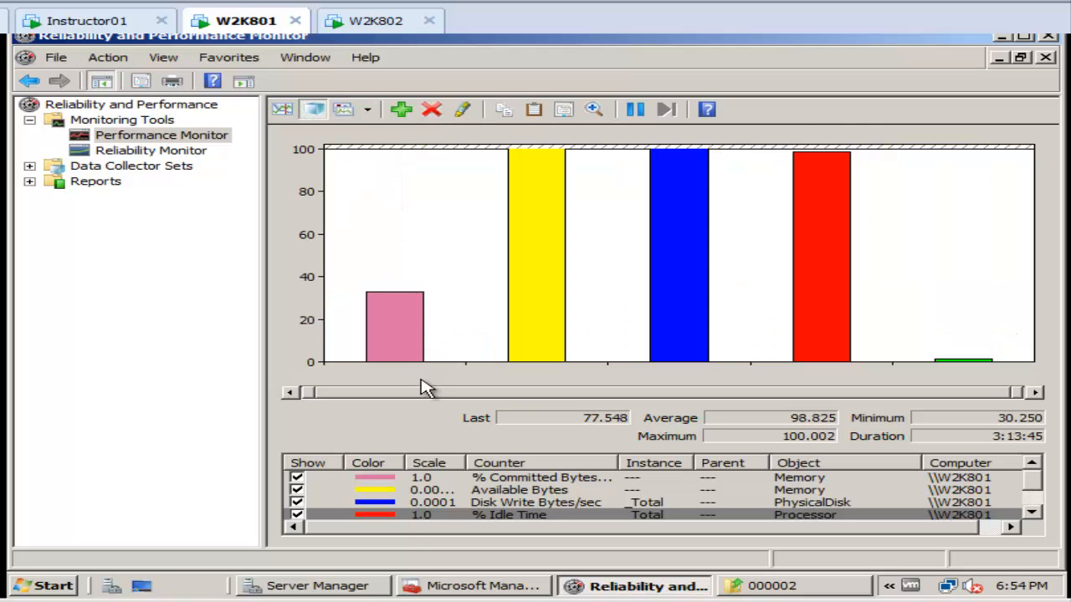
mouse_move(817, 328)
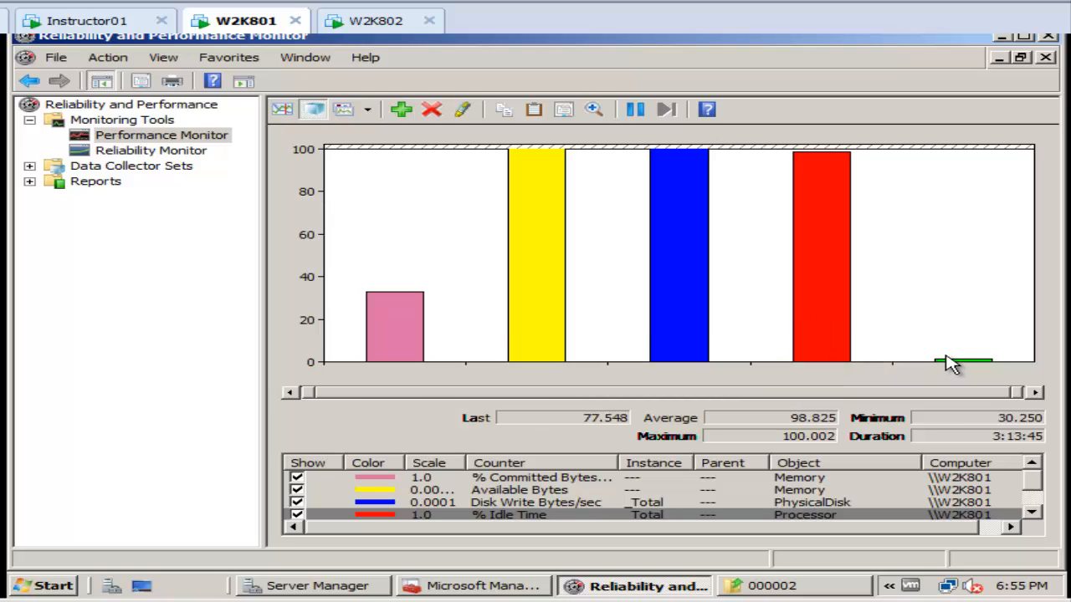
mouse_move(954, 369)
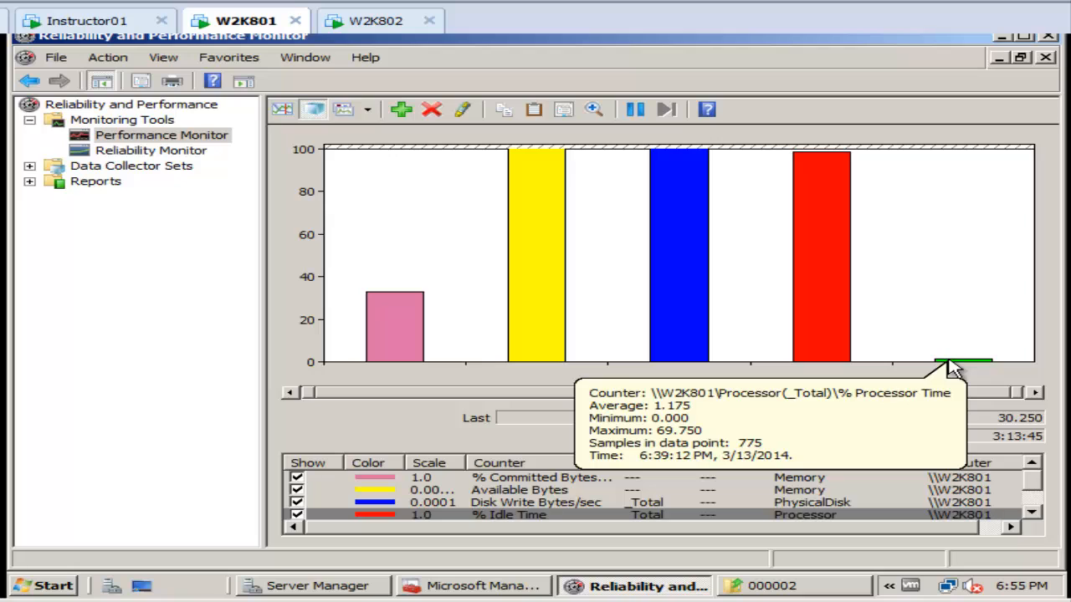
Step: View the logged data as a report and as an area chart, inspecting % Committed Bytes In Use in the area chart
left_click(367, 109)
left_click(371, 165)
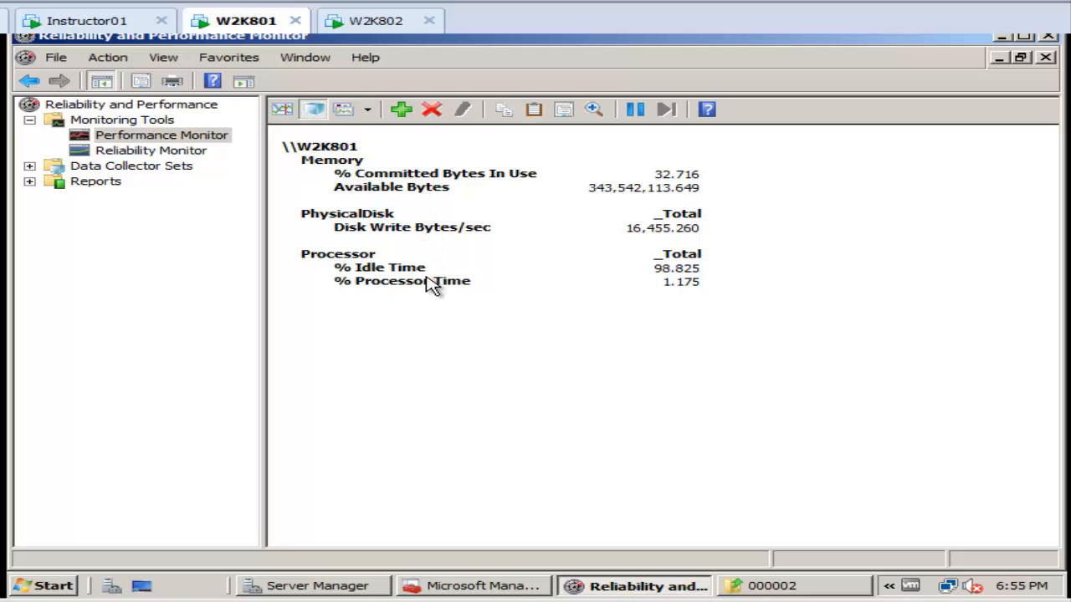
left_click(367, 113)
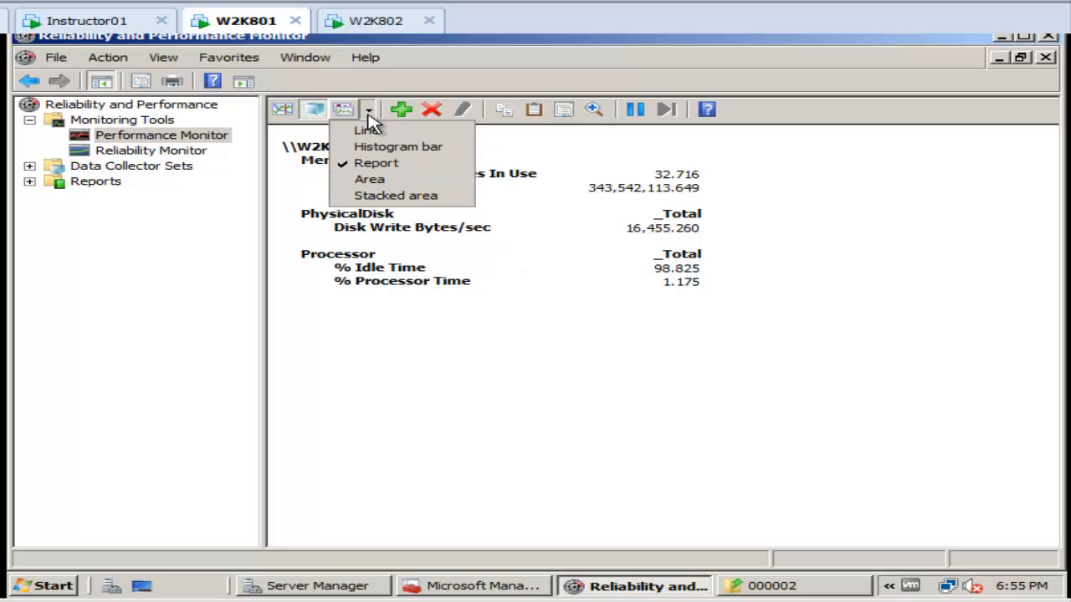
left_click(368, 179)
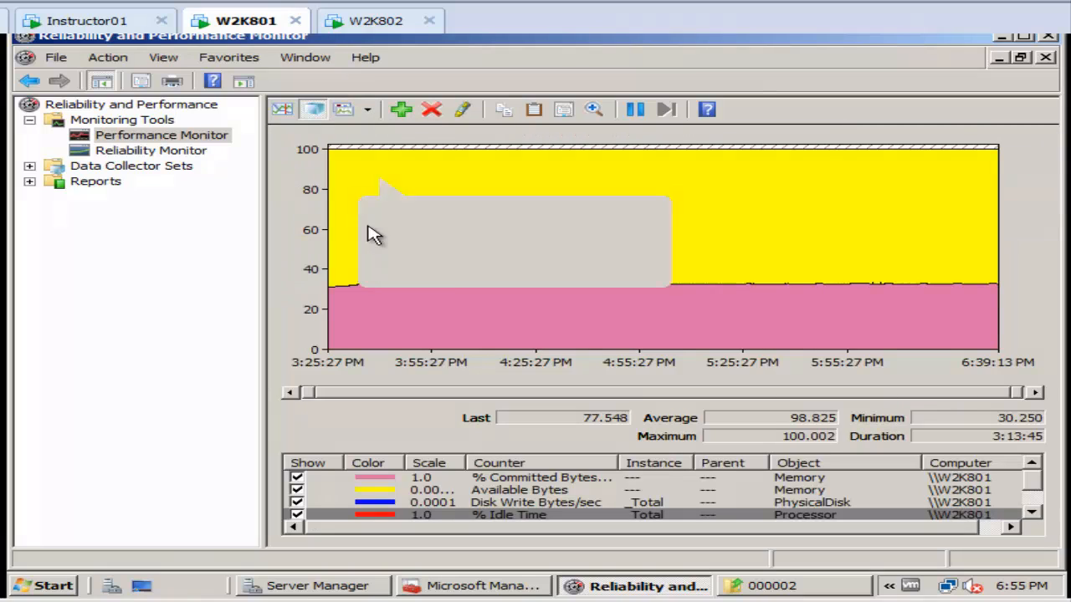
mouse_move(372, 297)
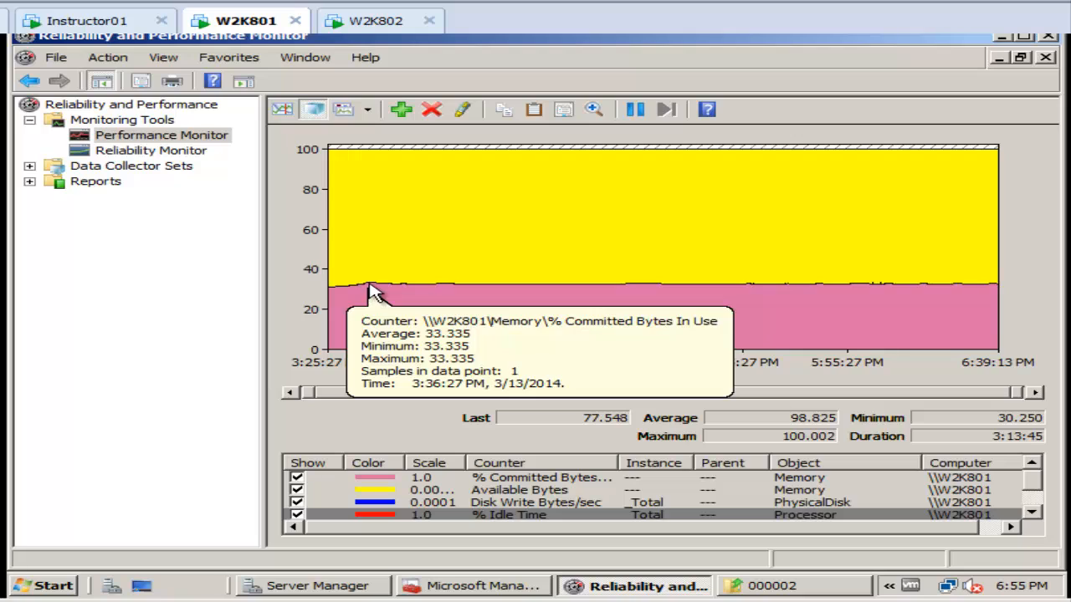
Step: Hide and show again the % Committed Bytes In Use and % Idle Time counters in the area chart
left_click(297, 478)
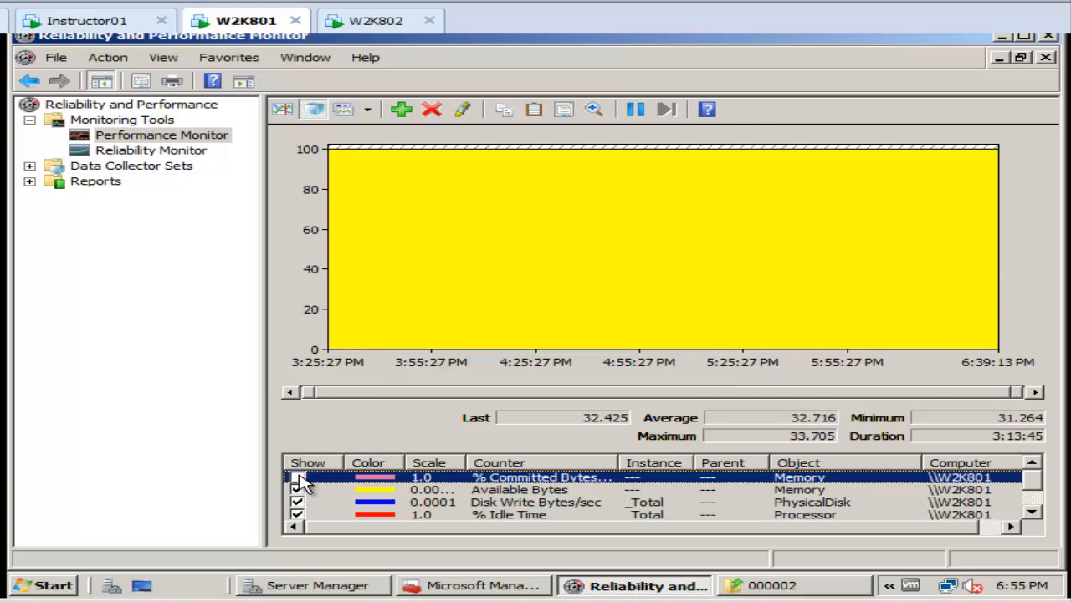
left_click(297, 478)
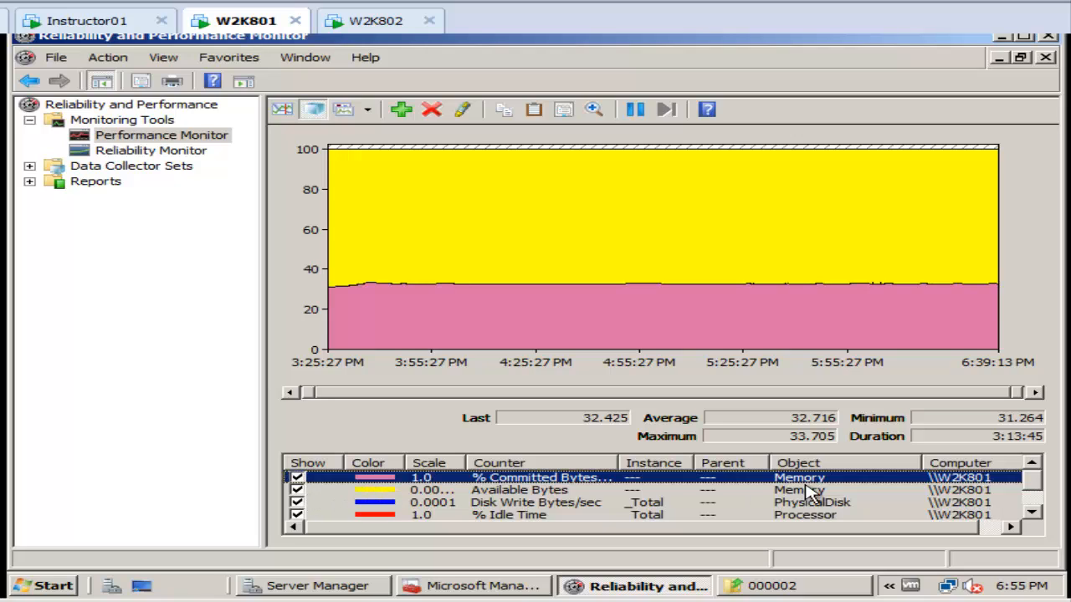
left_click(298, 514)
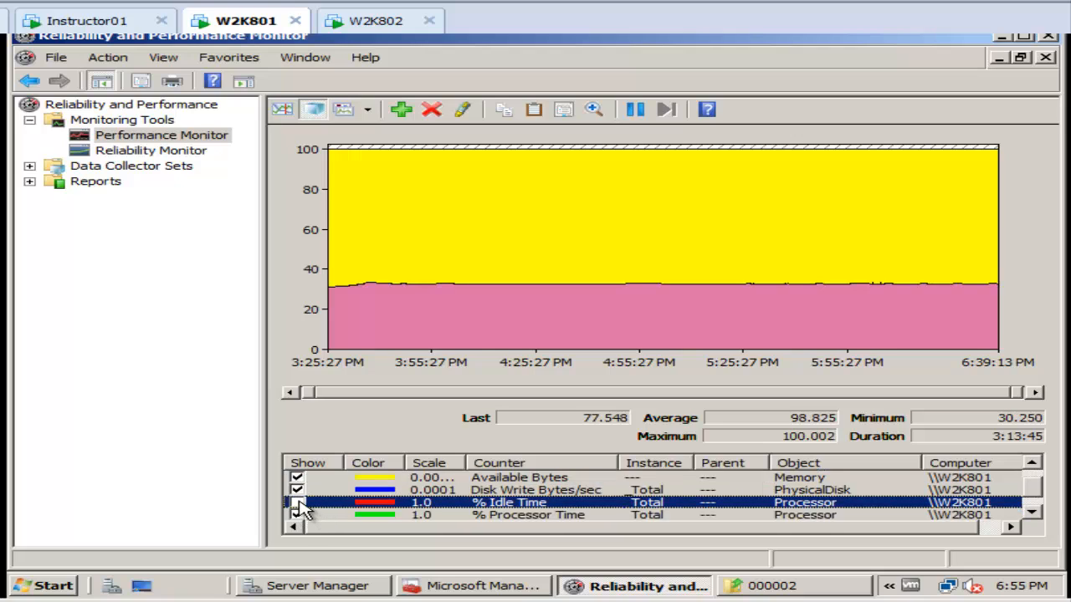
left_click(298, 503)
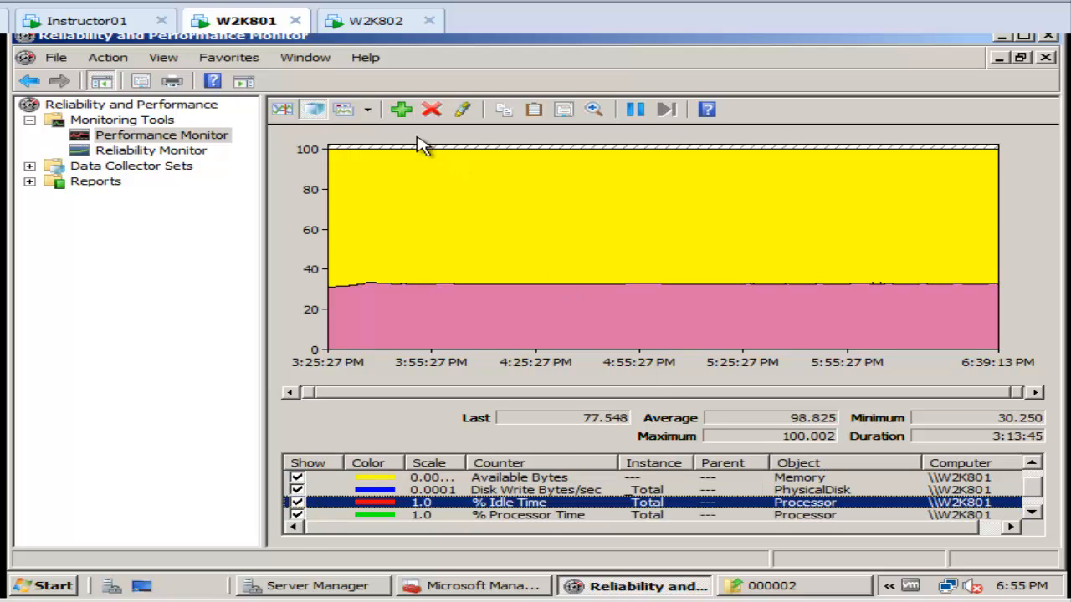
Step: View the logged data as a stacked area chart and return the graph to the line view
left_click(366, 110)
left_click(376, 199)
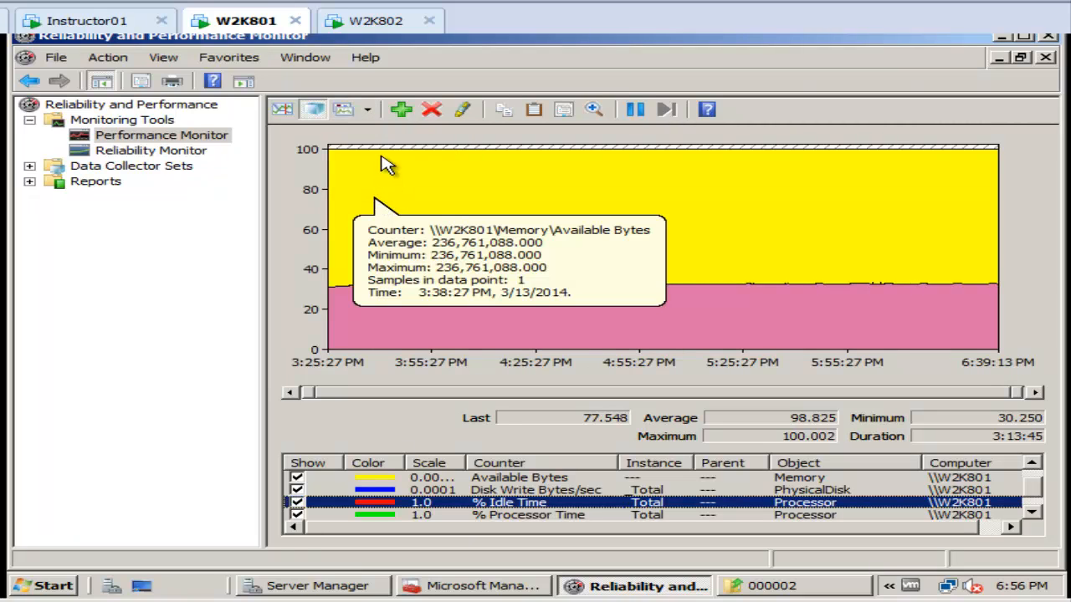
left_click(367, 110)
left_click(377, 131)
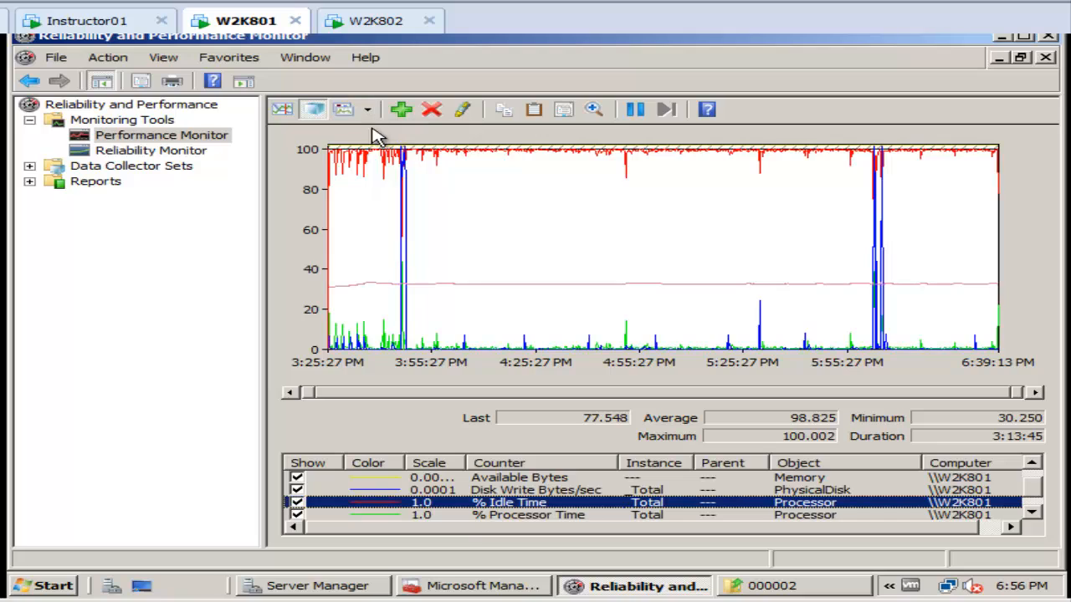